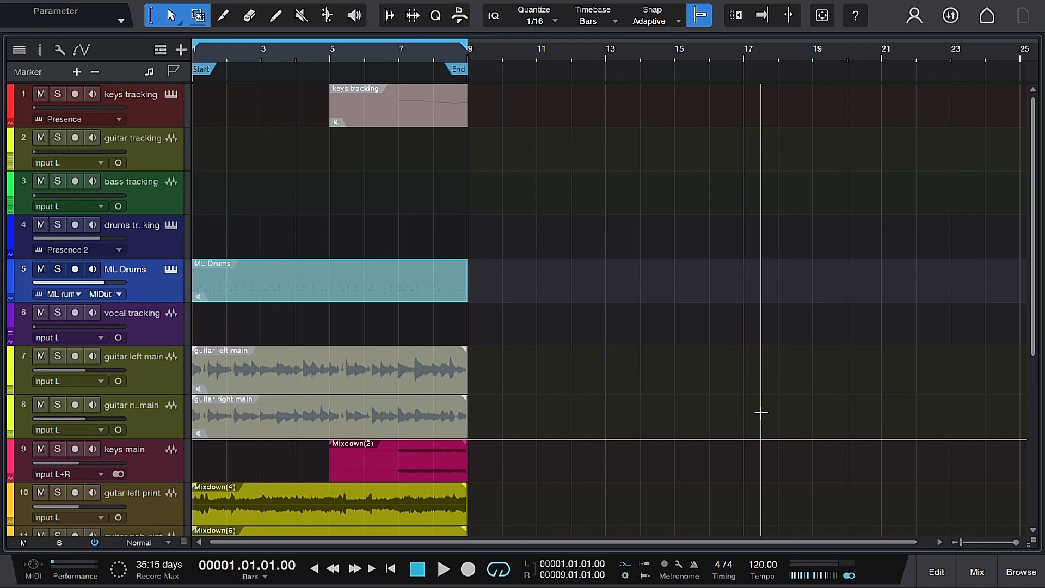
- Look over the song's tracks down to the backing vocals and view their channels in the mixer
scroll(666, 403, down, 3)
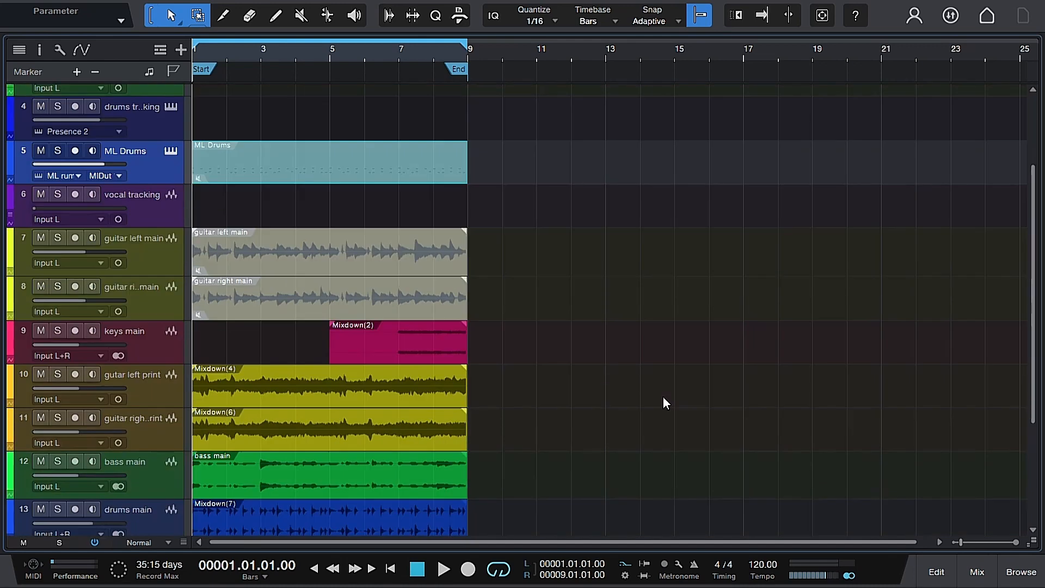
scroll(663, 403, down, 1)
scroll(663, 403, down, 1)
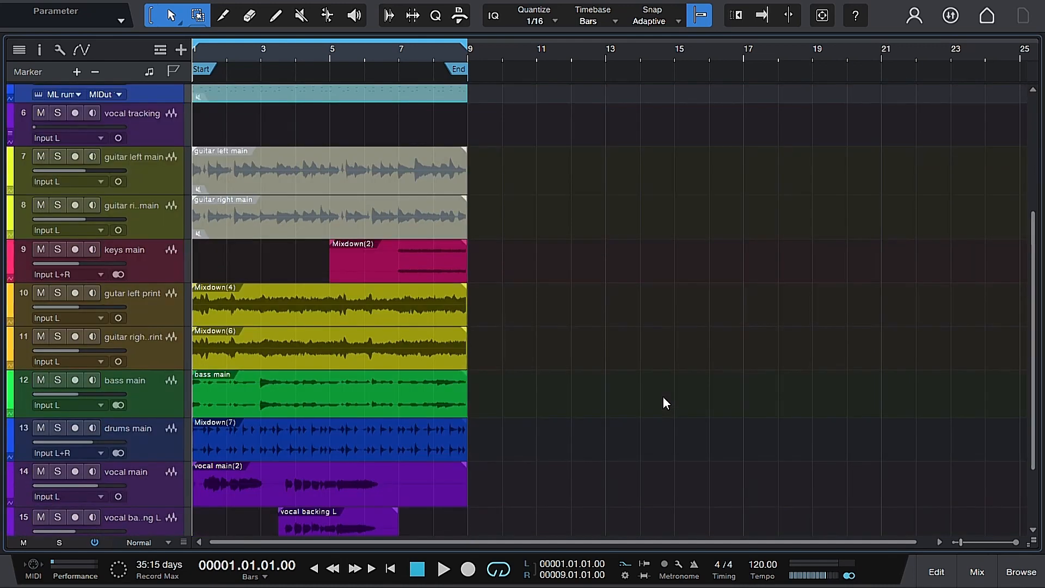
scroll(663, 403, down, 2)
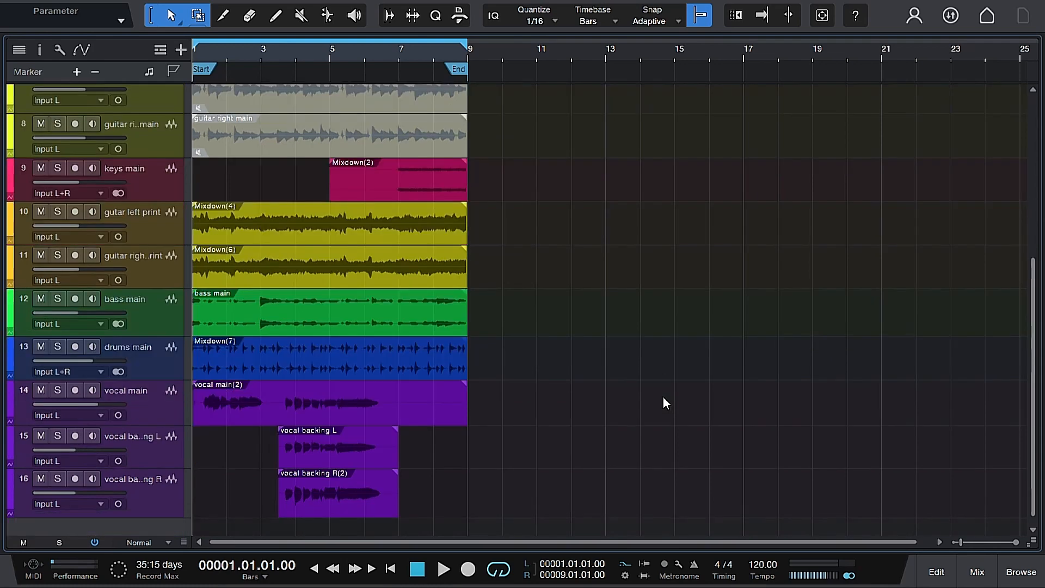
scroll(663, 398, up, 1)
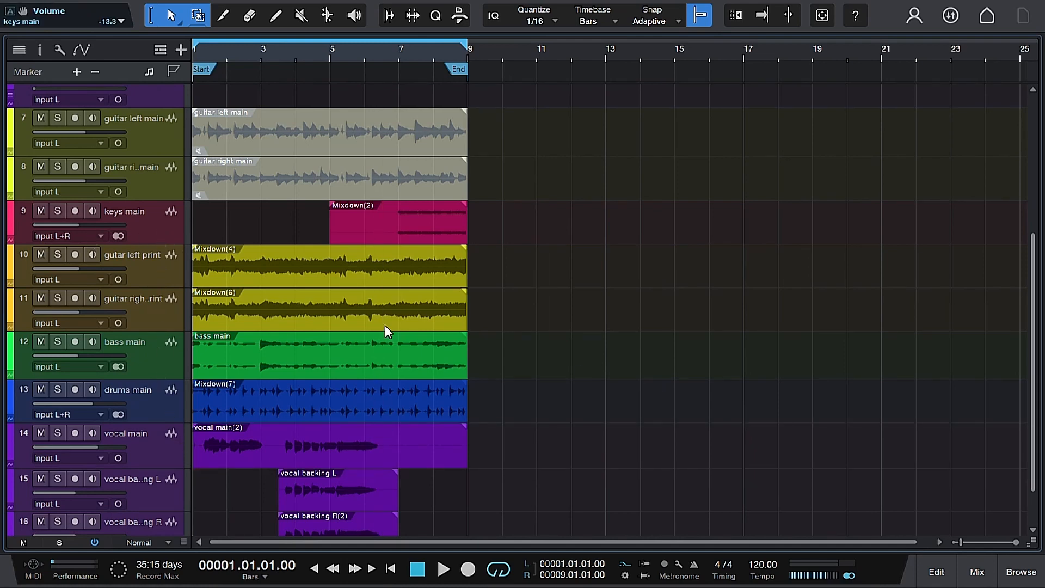
scroll(384, 325, down, 1)
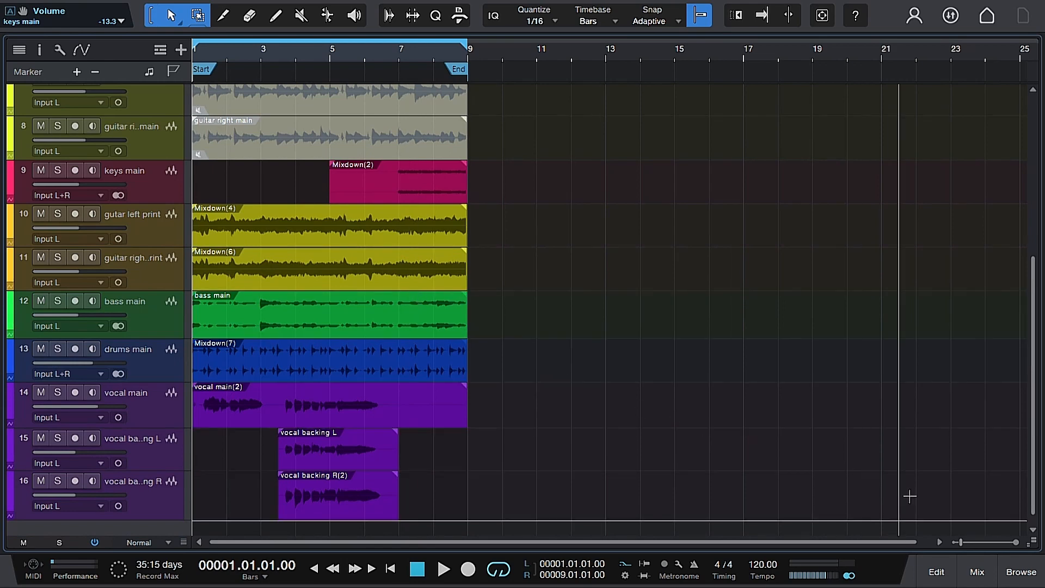
click(978, 571)
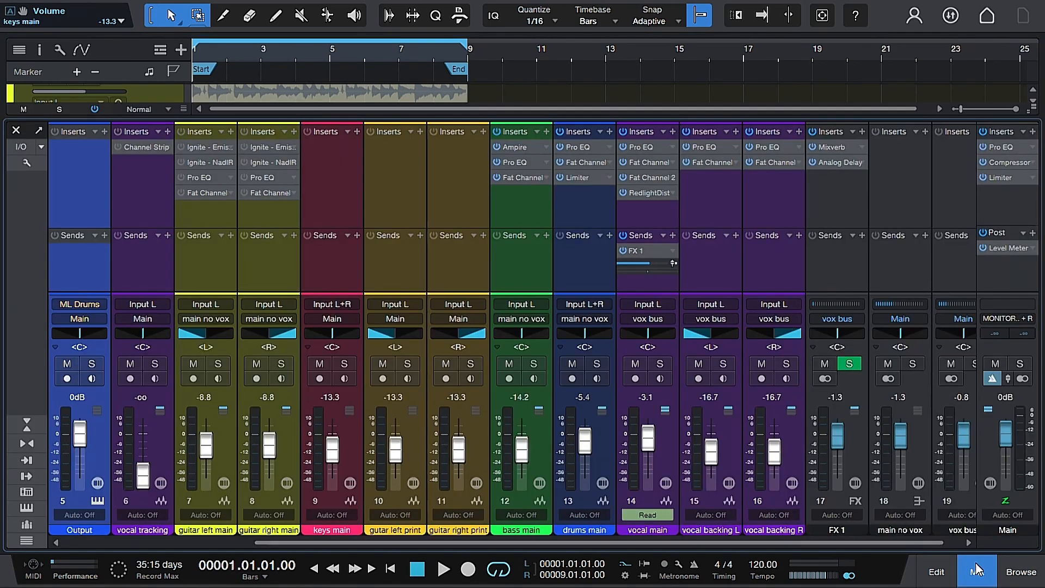
click(16, 130)
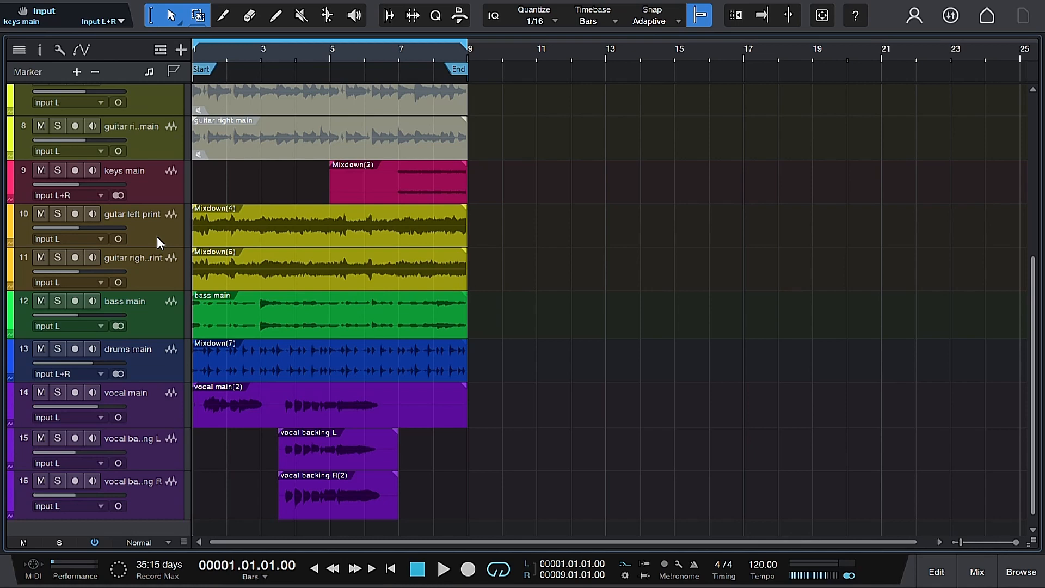
- Review the arrangement's tracking tracks against the main and print tracks, from keys tracking down to the backing vocals
scroll(553, 286, up, 5)
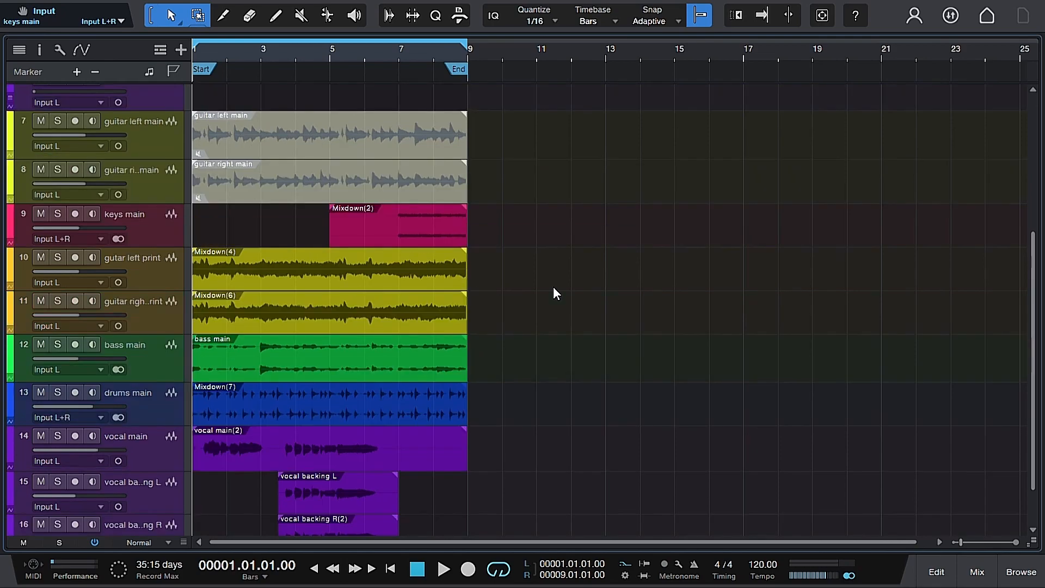
scroll(561, 287, up, 3)
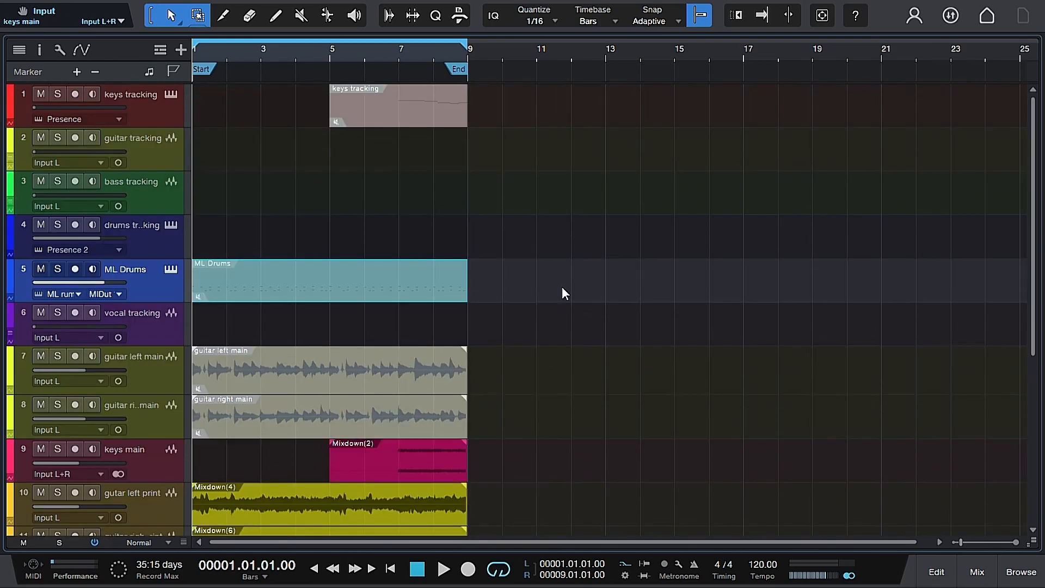
scroll(562, 288, down, 2)
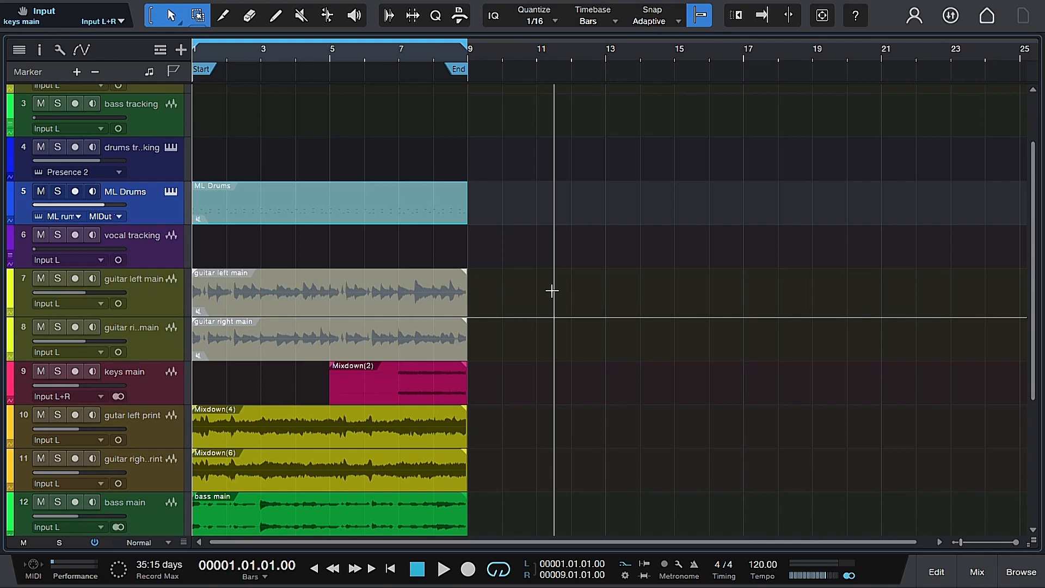
scroll(552, 291, down, 5)
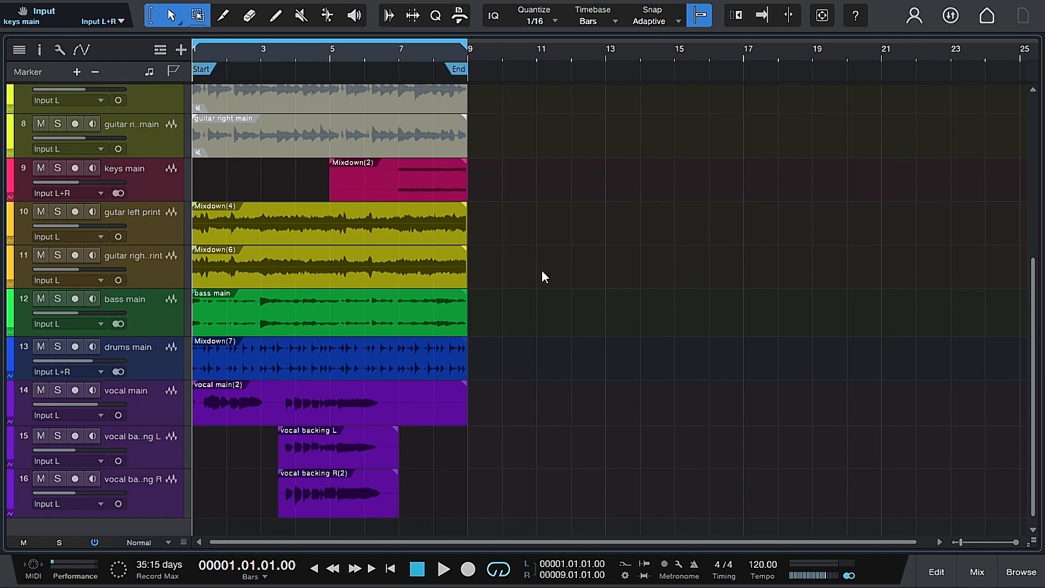
scroll(541, 277, up, 5)
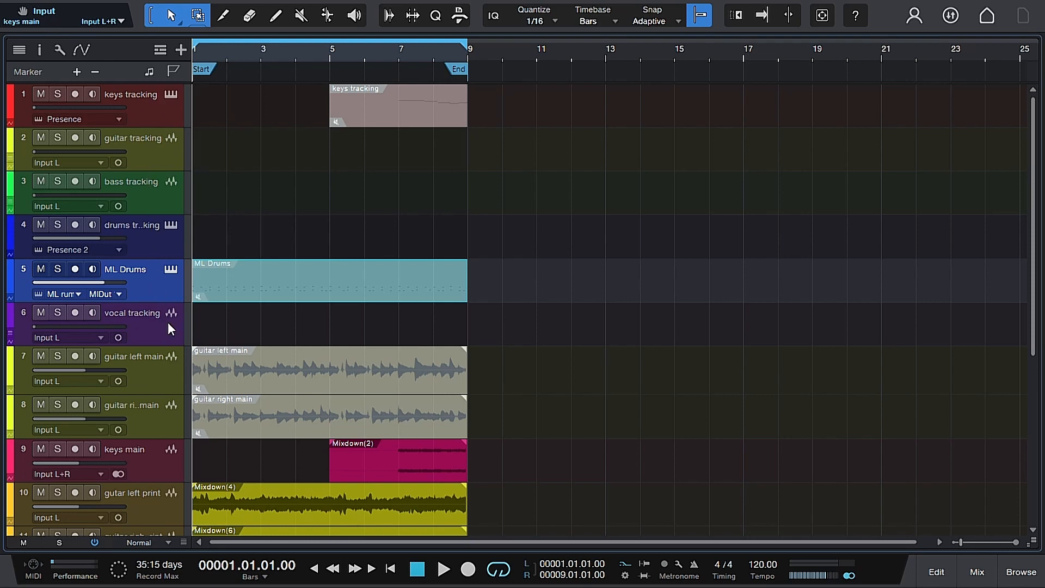
scroll(173, 301, down, 3)
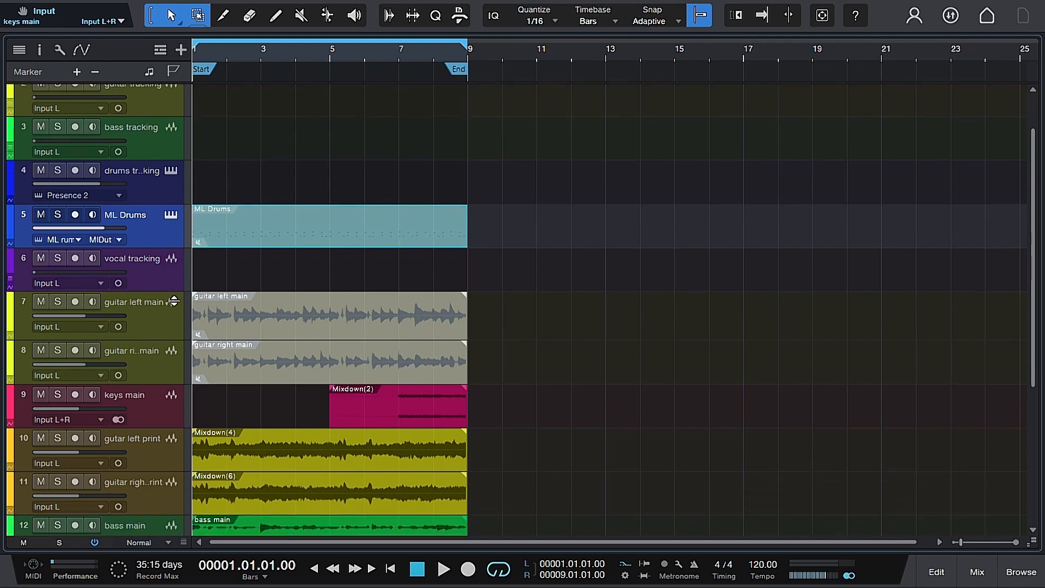
scroll(176, 305, down, 2)
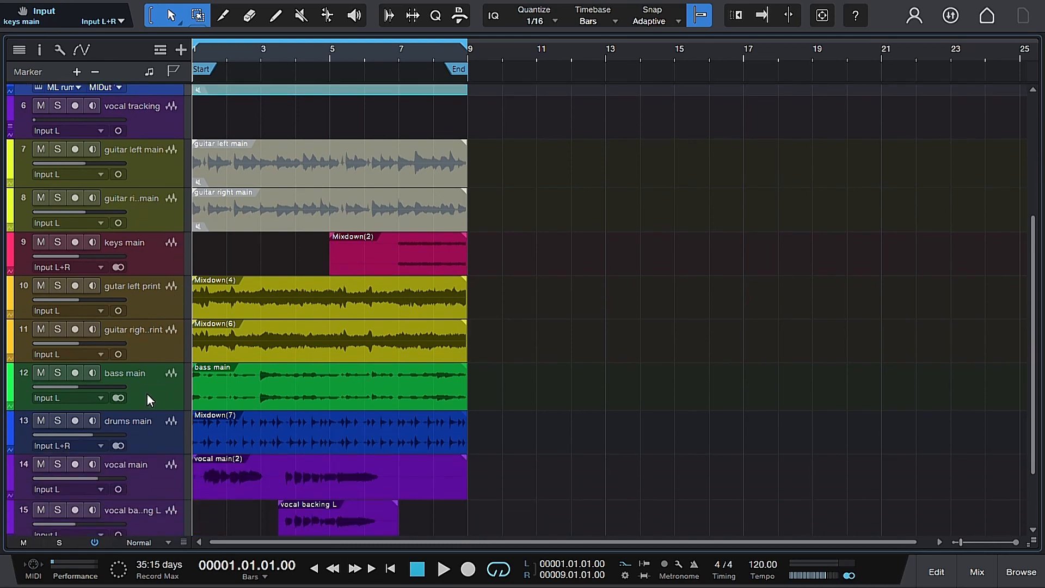
scroll(158, 391, down, 1)
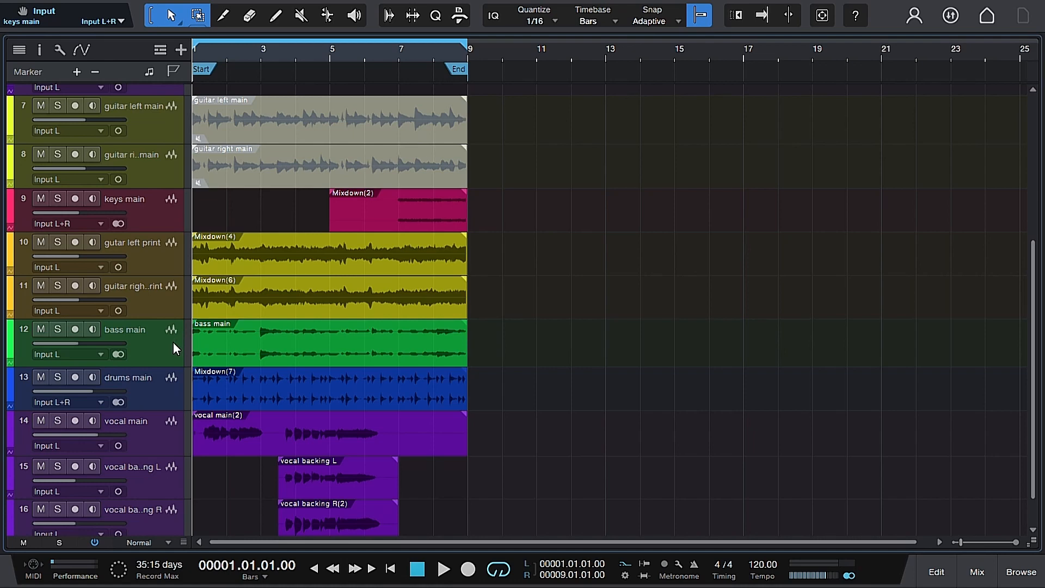
scroll(173, 341, up, 2)
scroll(173, 342, up, 4)
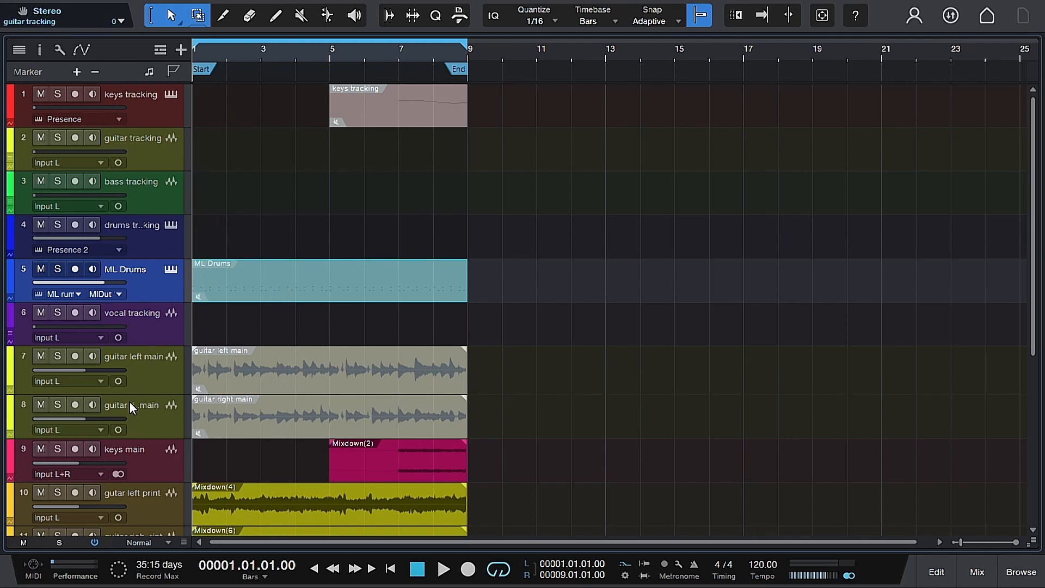
scroll(176, 360, down, 1)
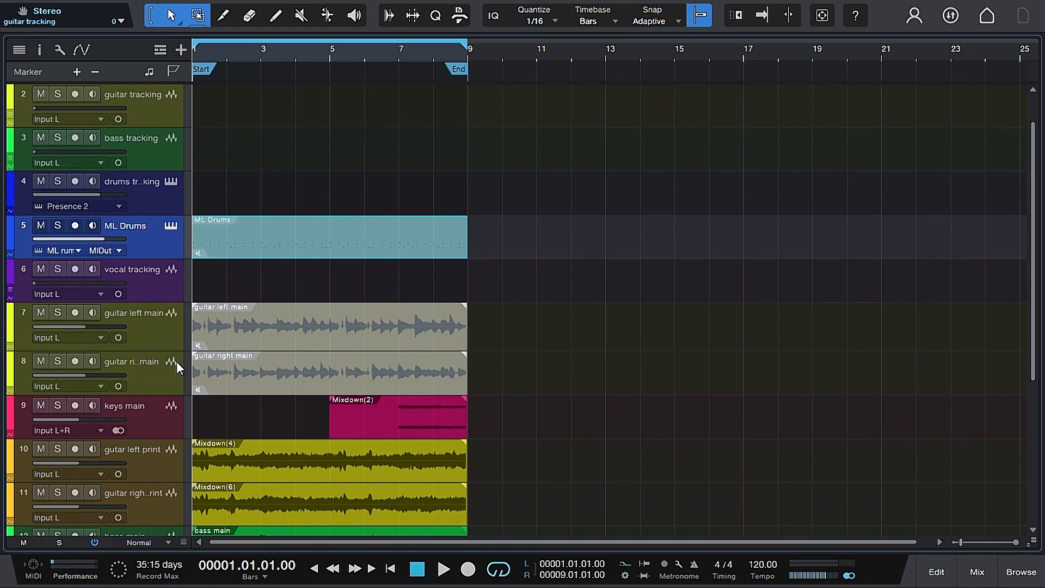
scroll(176, 361, up, 1)
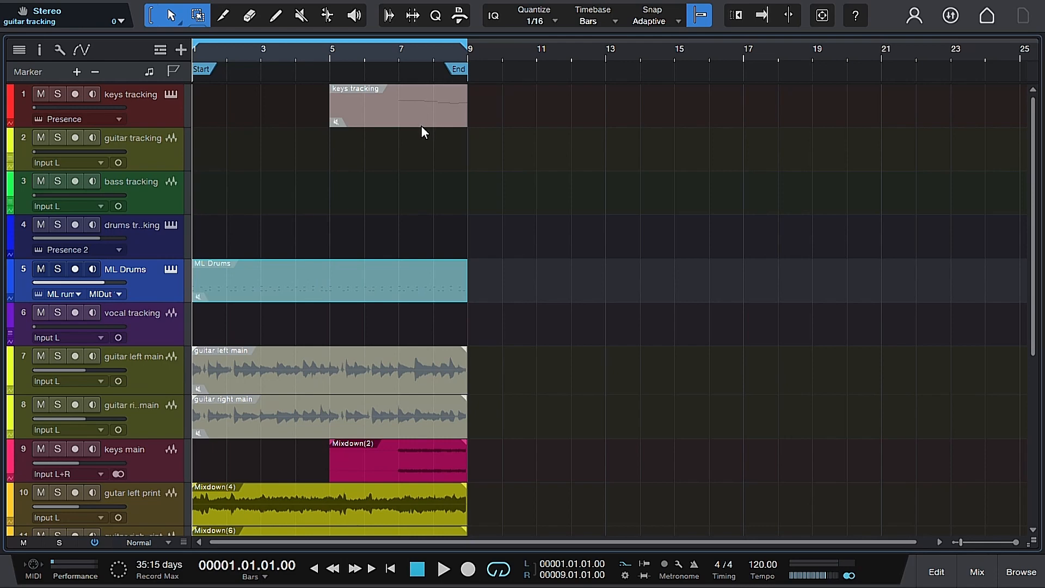
- Unmute the keys tracking event with the Mute tool, and return to the Arrow tool
click(300, 16)
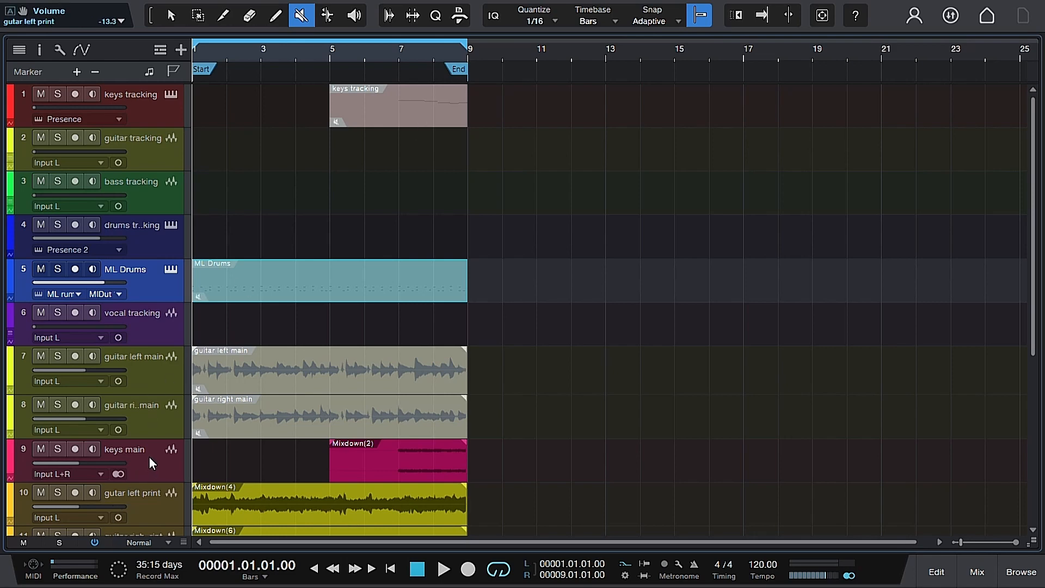
click(450, 114)
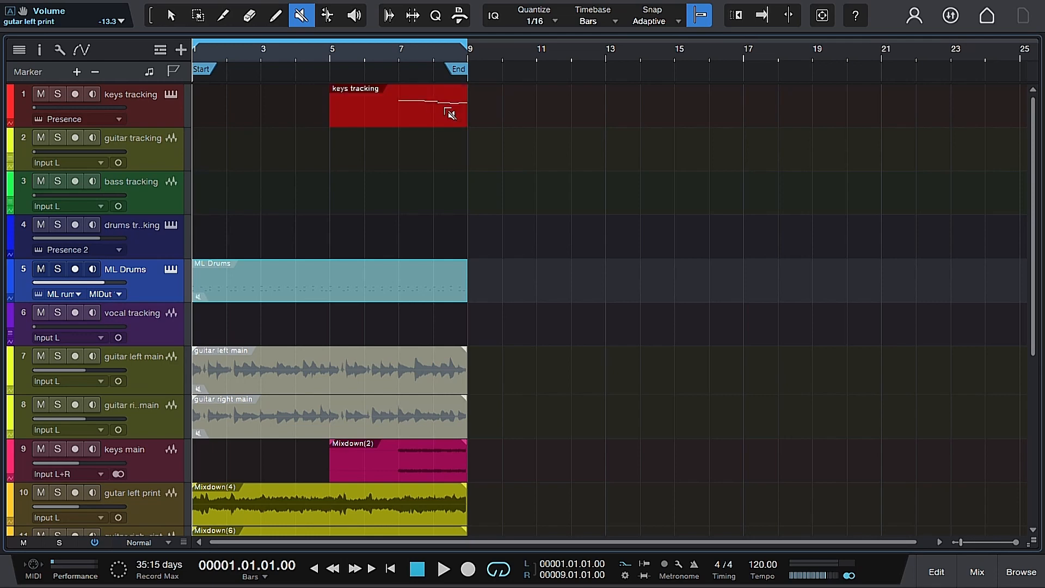
click(173, 18)
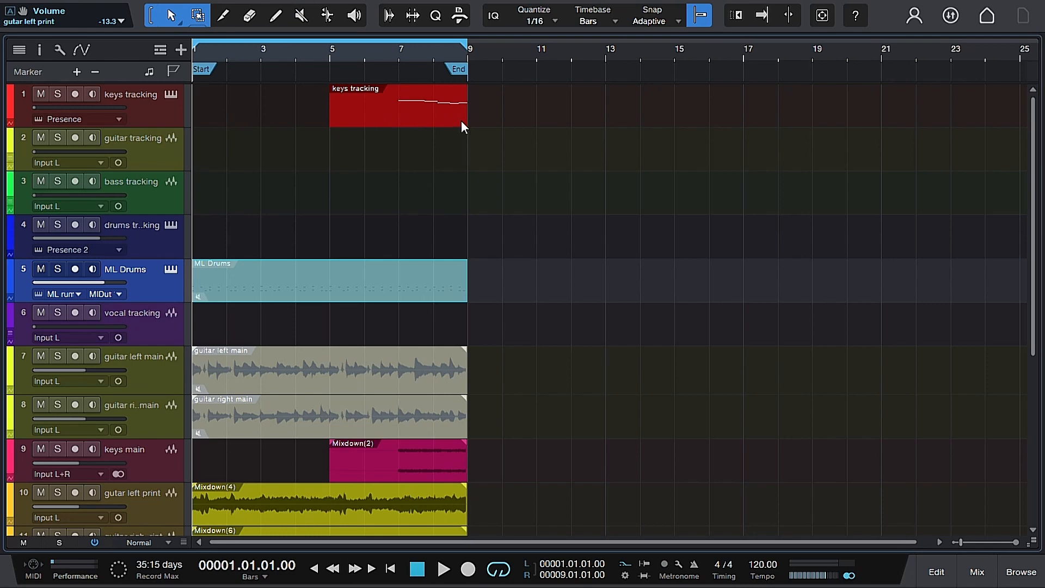
- Export the keys tracking event to the Desktop as a MIDI File (*.mid) named keys tracking
right_click(420, 116)
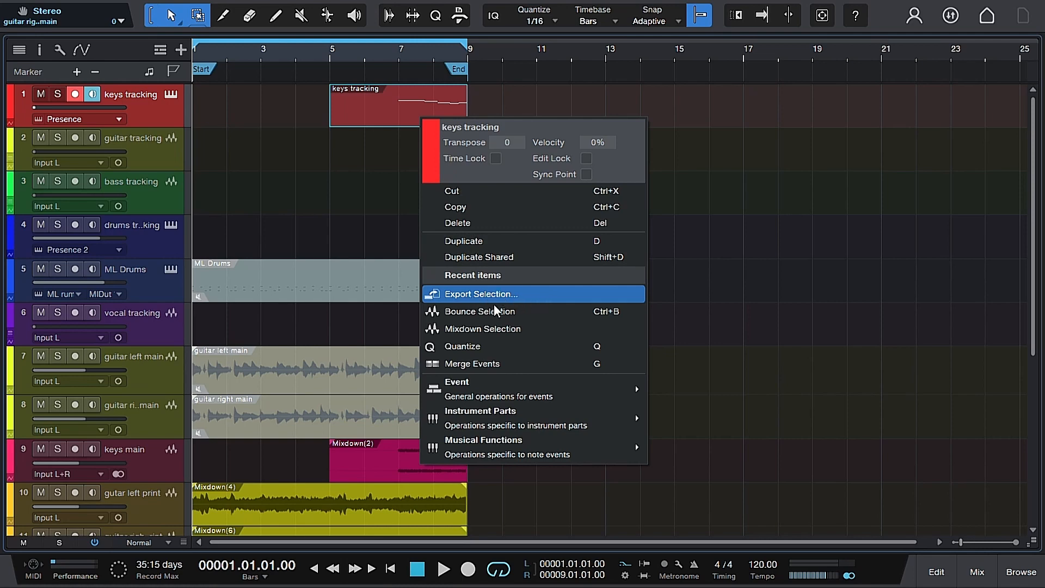
mouse_move(523, 398)
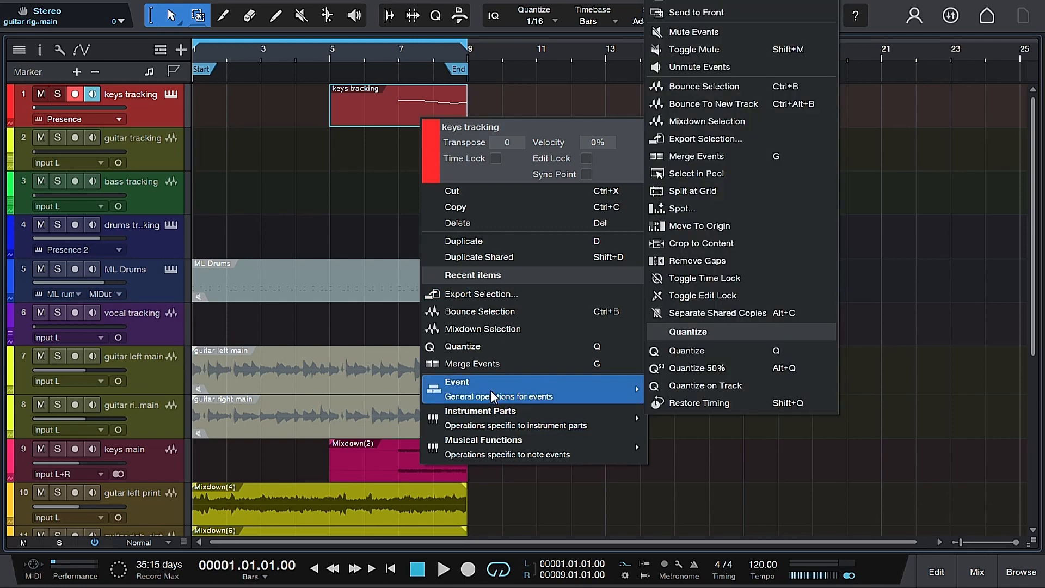
click(702, 139)
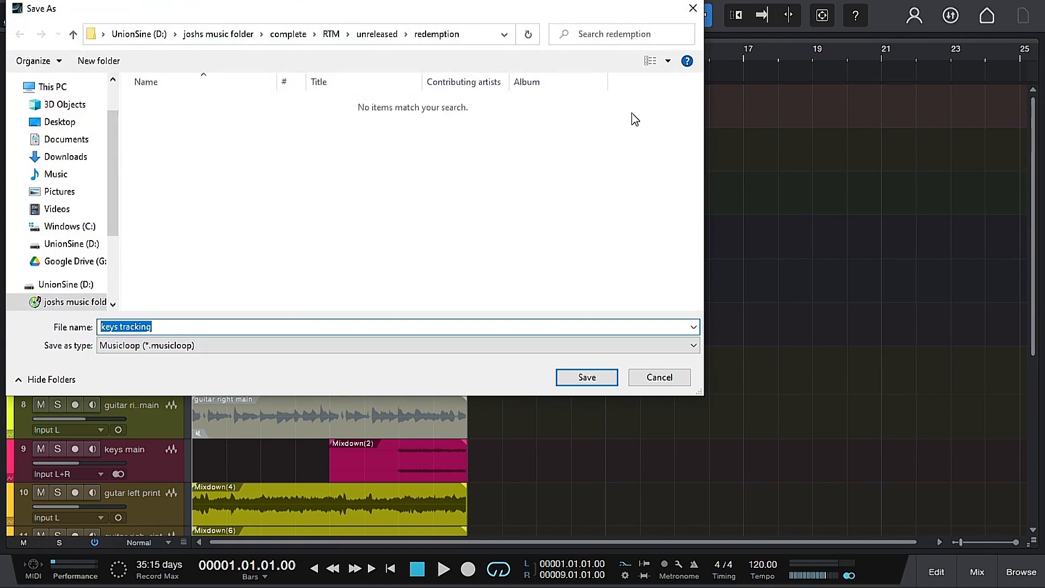
click(366, 7)
drag(366, 7, 540, 60)
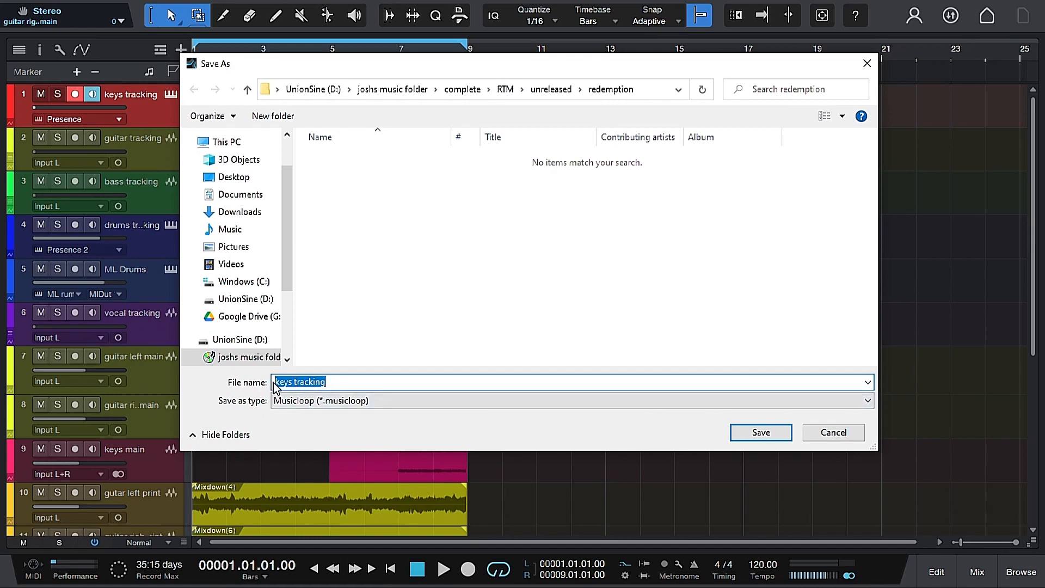
click(865, 401)
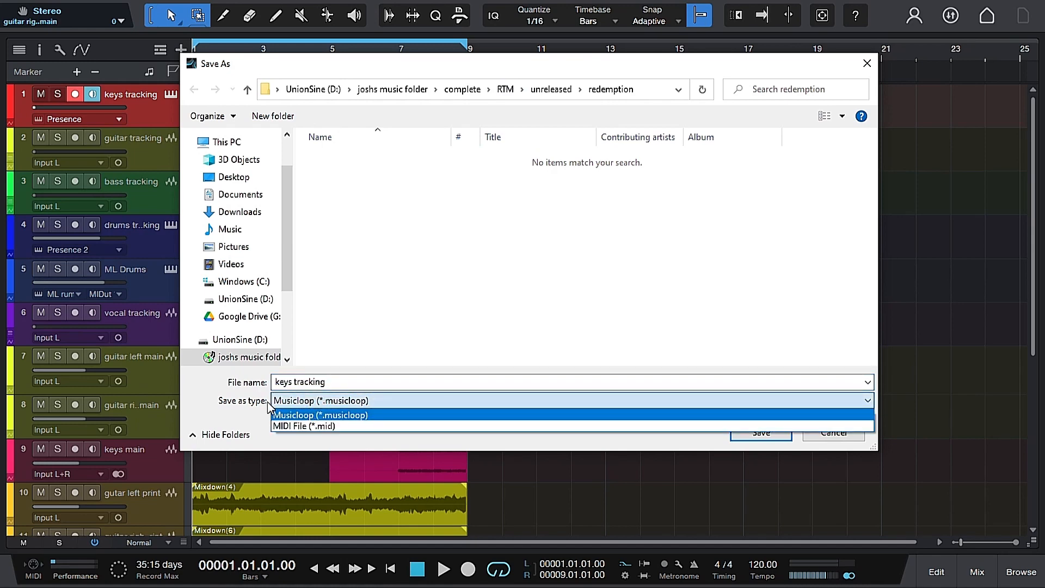
click(334, 426)
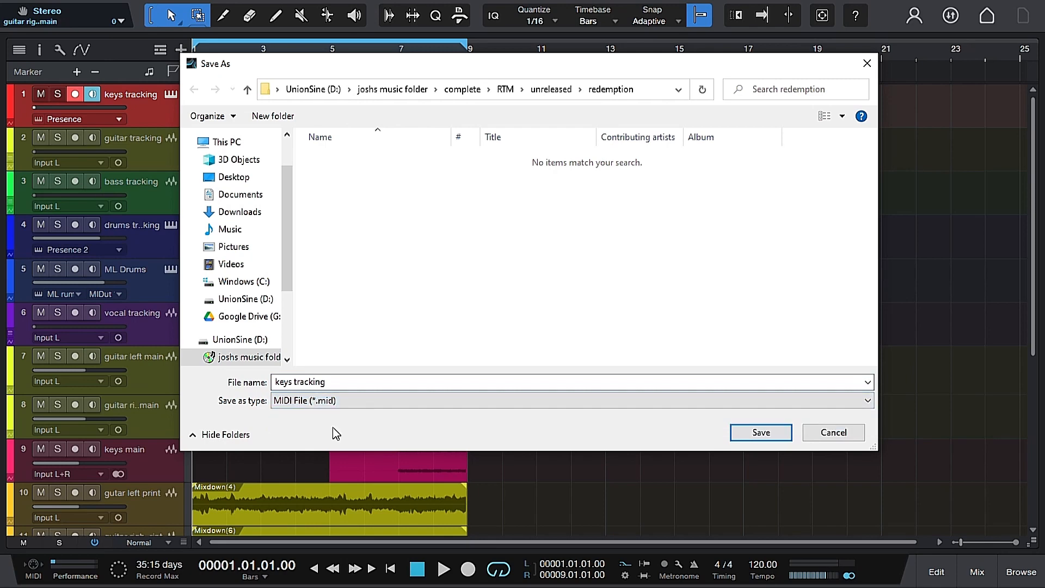
click(509, 377)
click(374, 380)
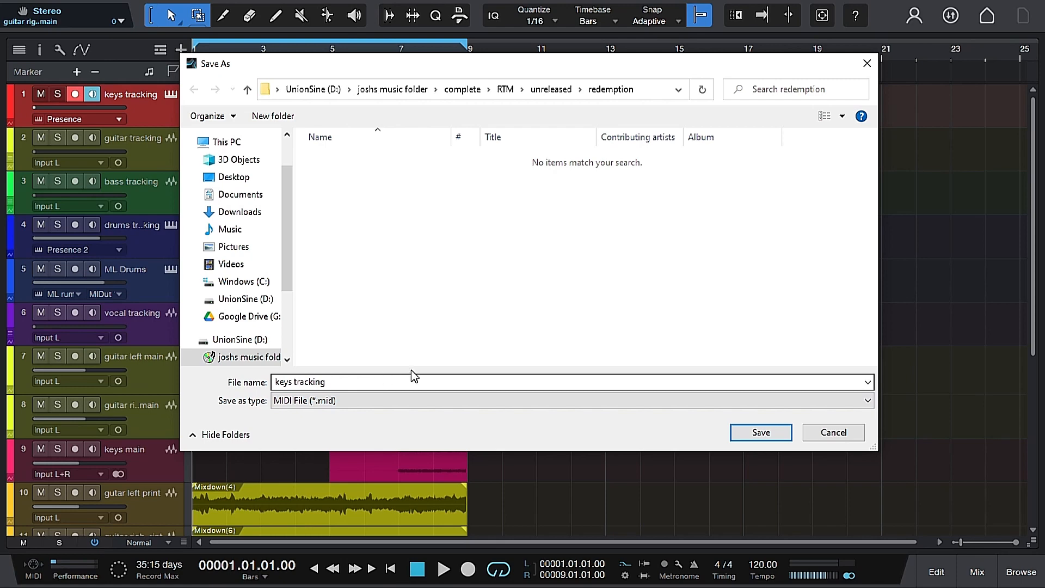
click(245, 181)
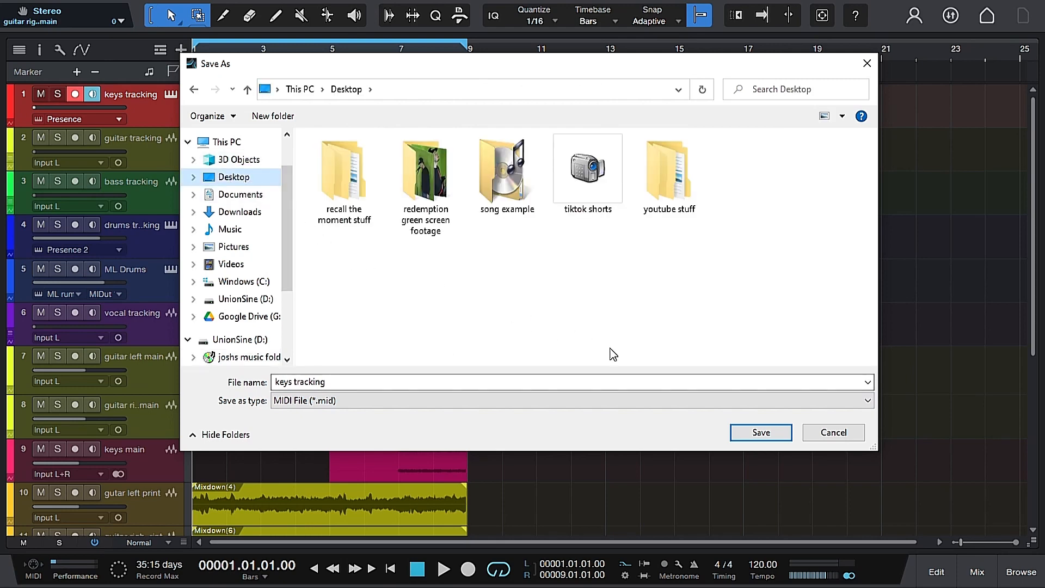
click(772, 432)
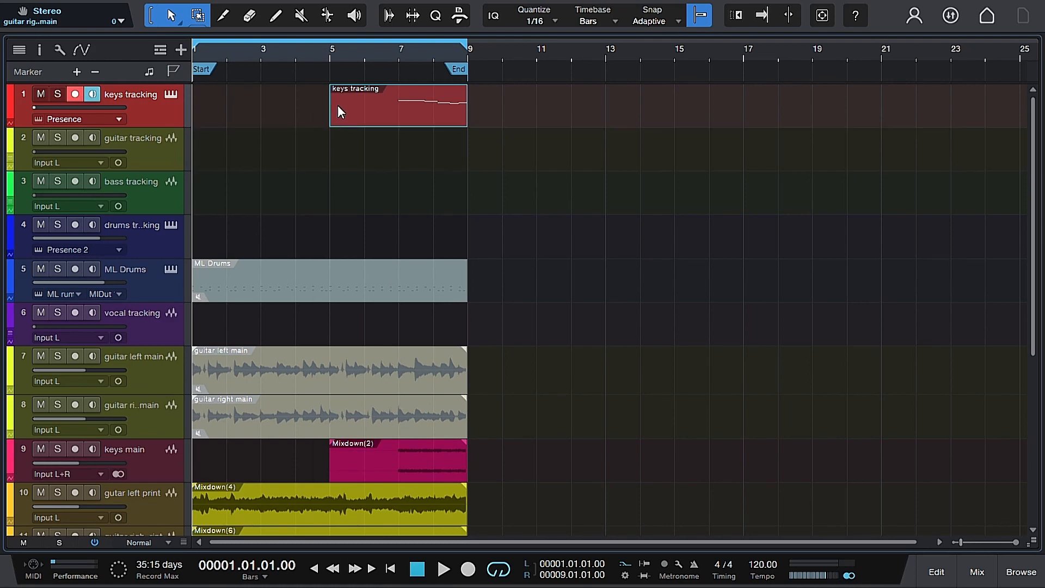
- Mute the keys tracking event again and disarm recording on its track
click(301, 16)
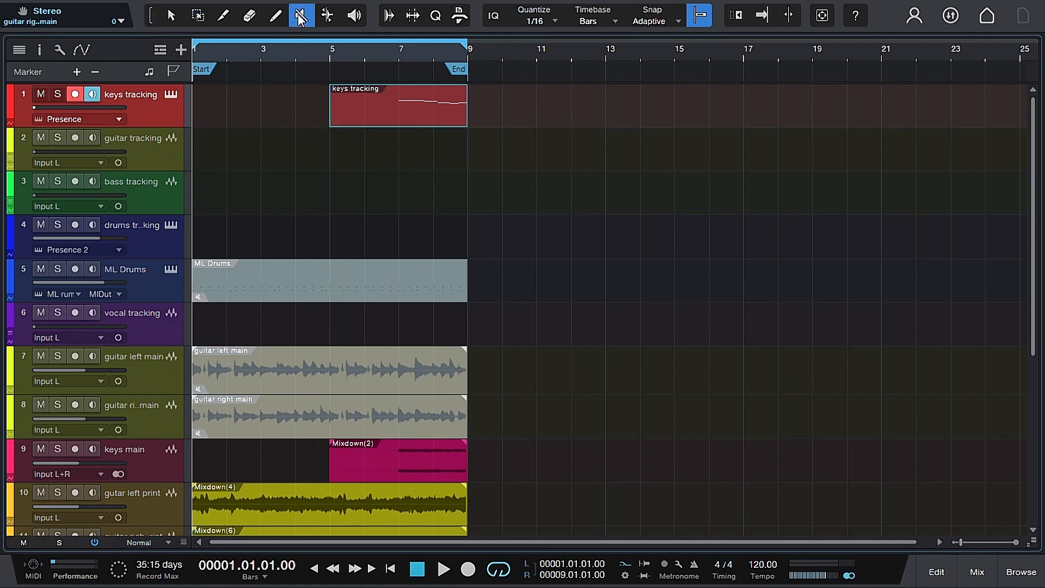
click(396, 117)
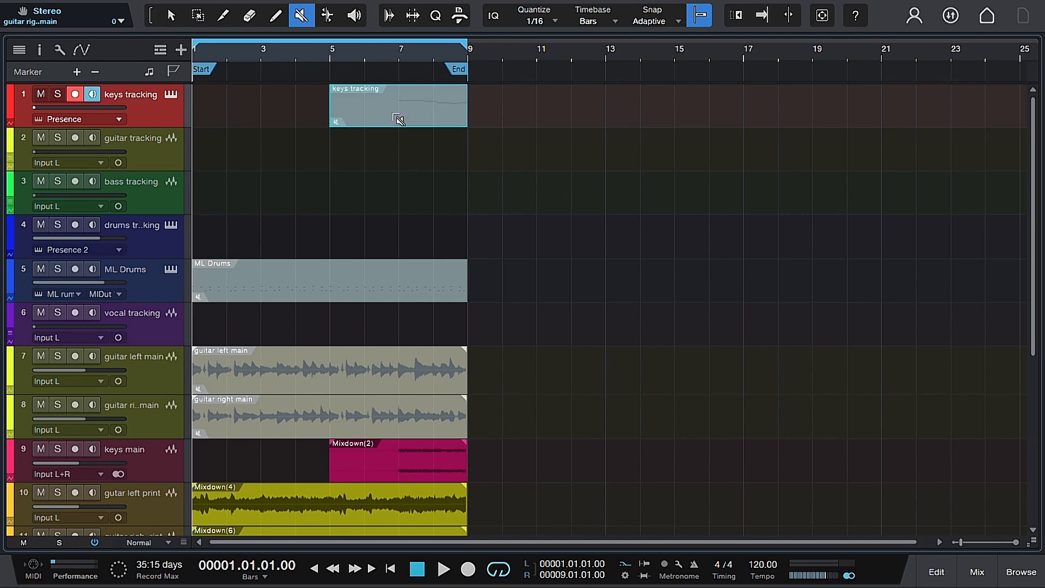
click(75, 94)
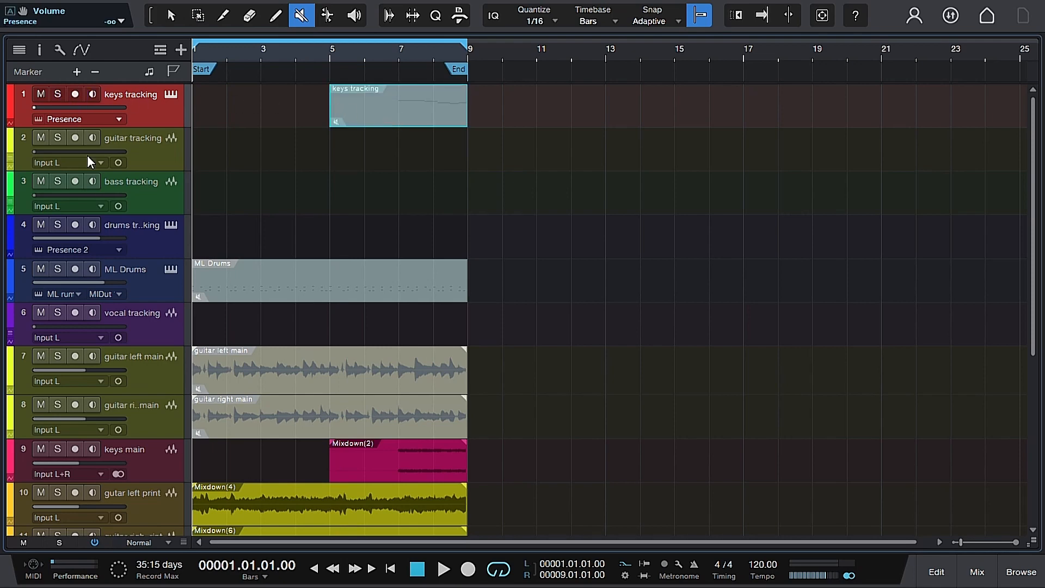
- Unmute the ML Drums event with the Mute tool, and return to the Arrow tool
click(325, 290)
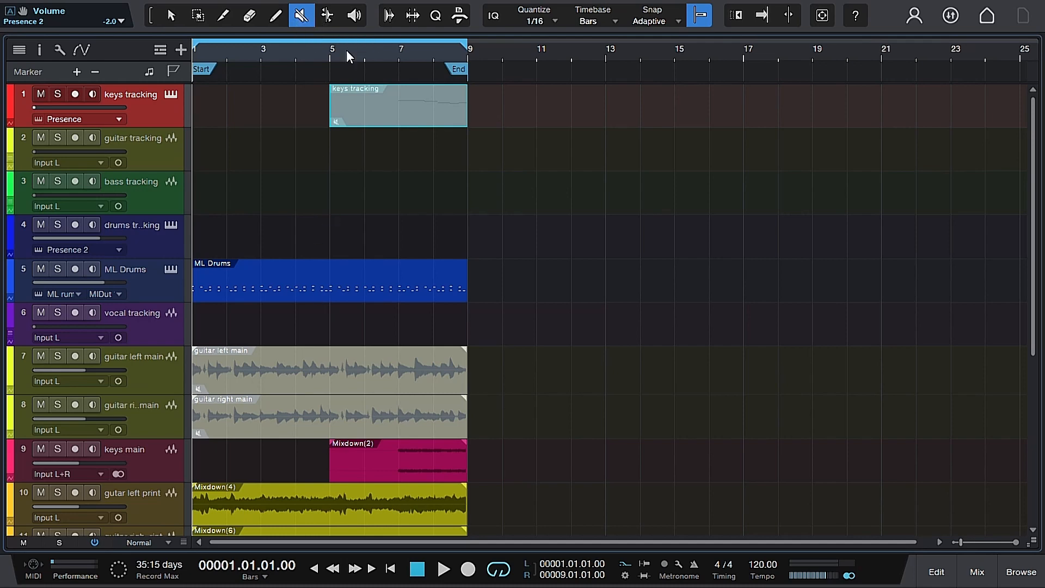
click(199, 12)
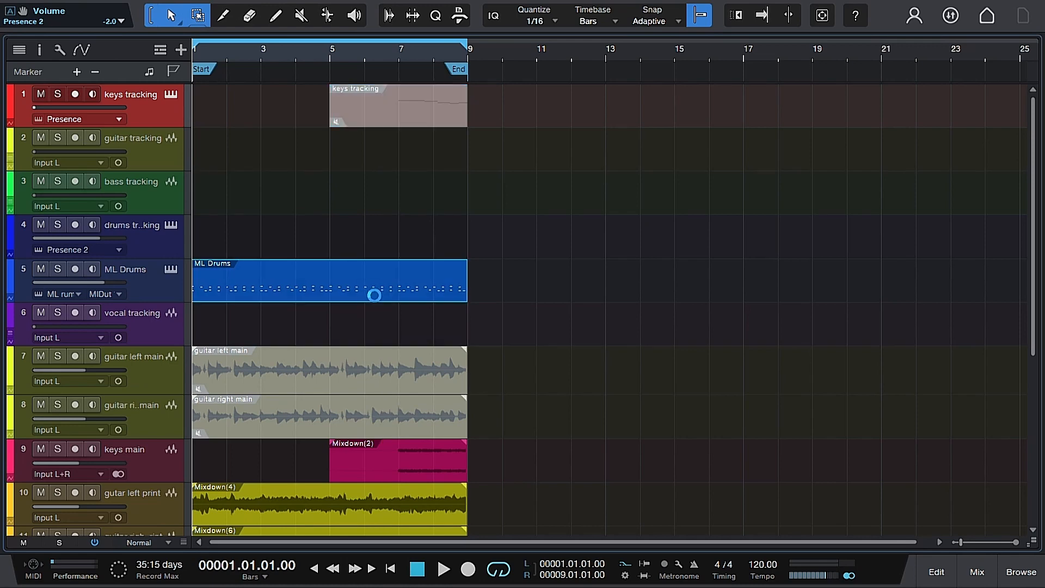
- Export the ML Drums event to the Desktop as a MIDI File (*.mid) named ML Drums
right_click(375, 294)
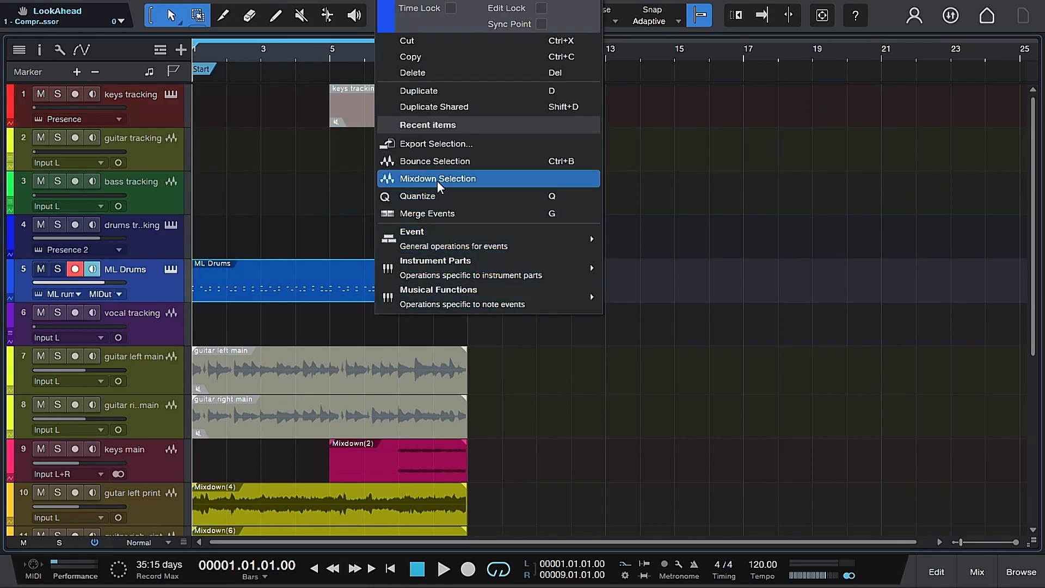
click(423, 144)
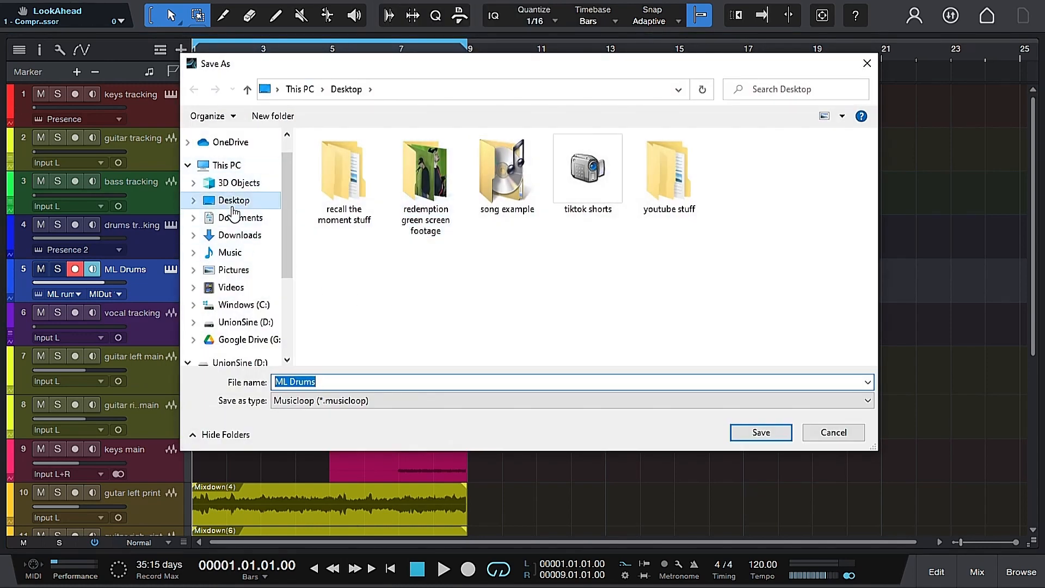
click(233, 202)
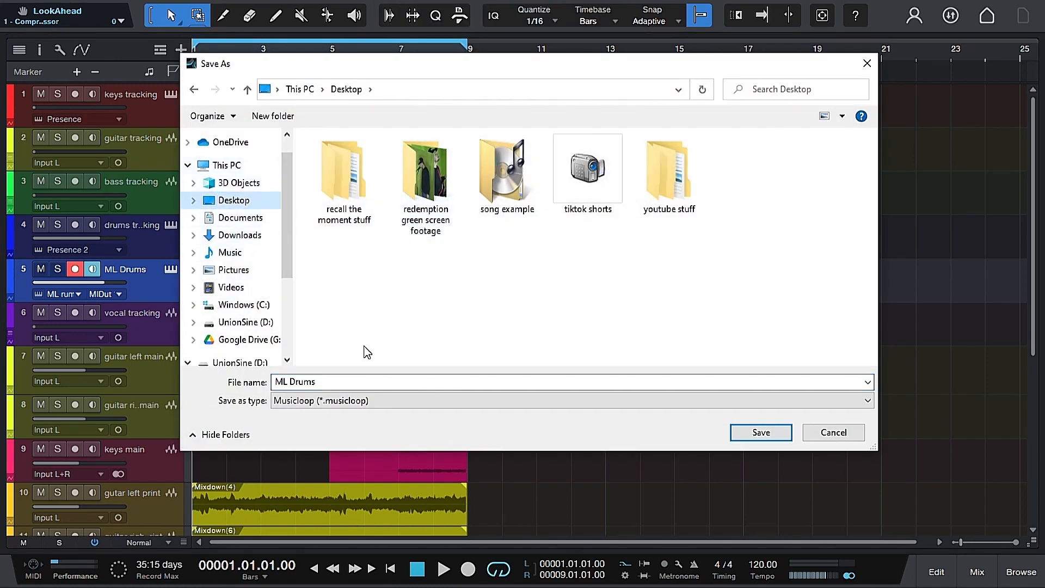
click(436, 401)
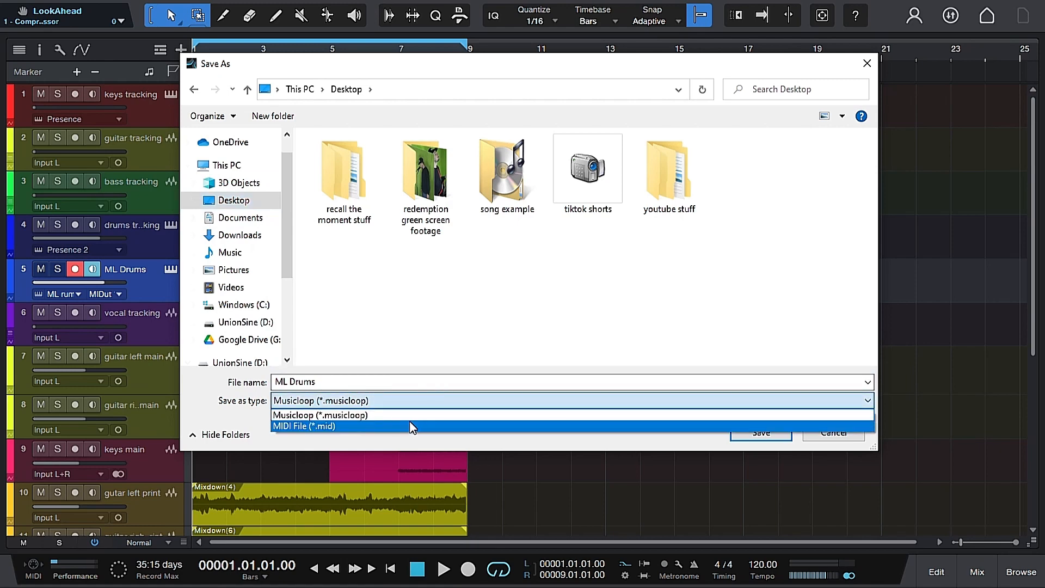
click(408, 425)
click(762, 433)
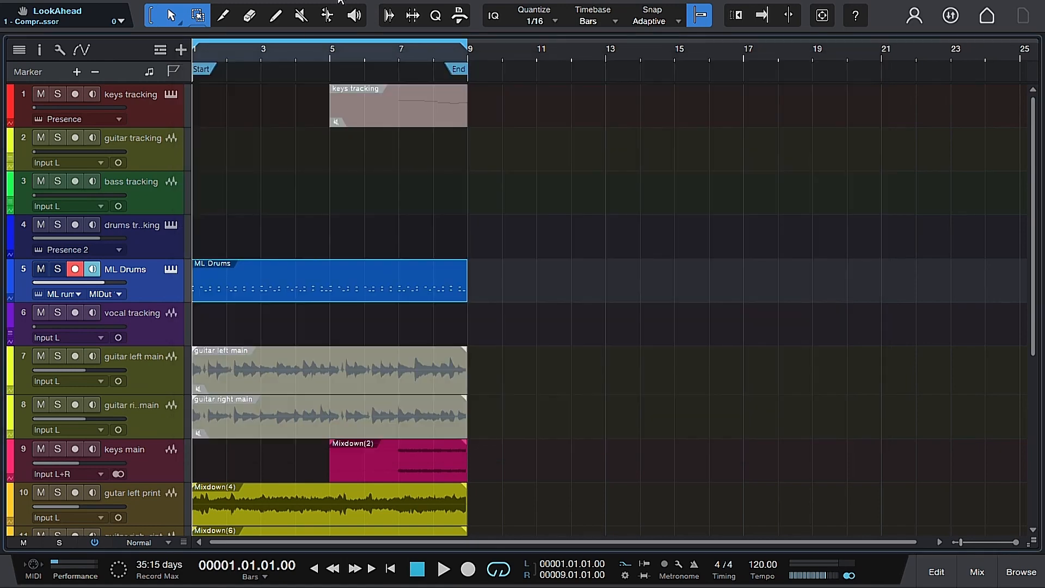
- Mute the ML Drums event again, return to the Arrow tool, and disarm recording on its track
click(301, 15)
click(317, 301)
key(1)
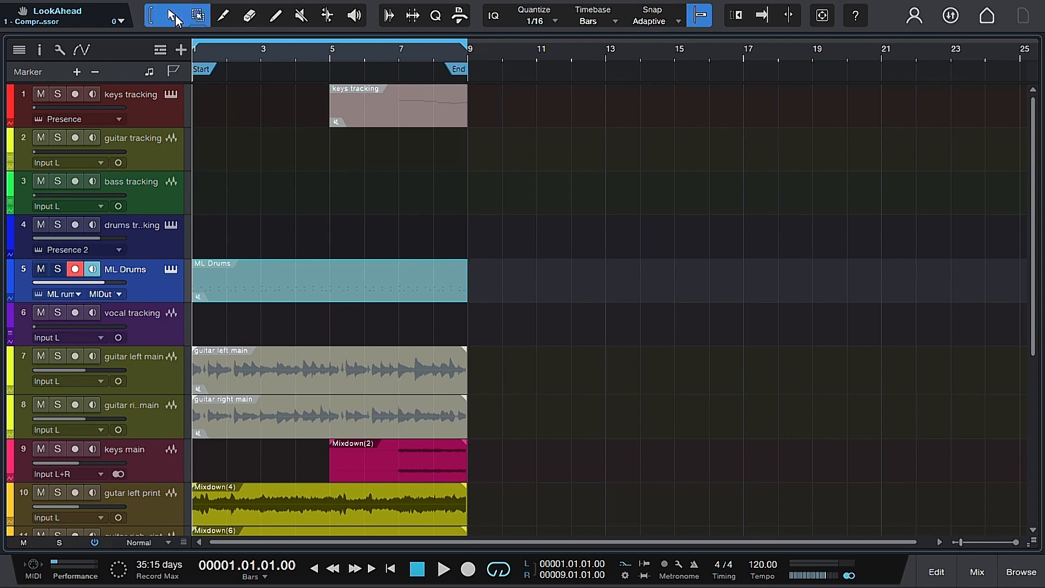
click(75, 269)
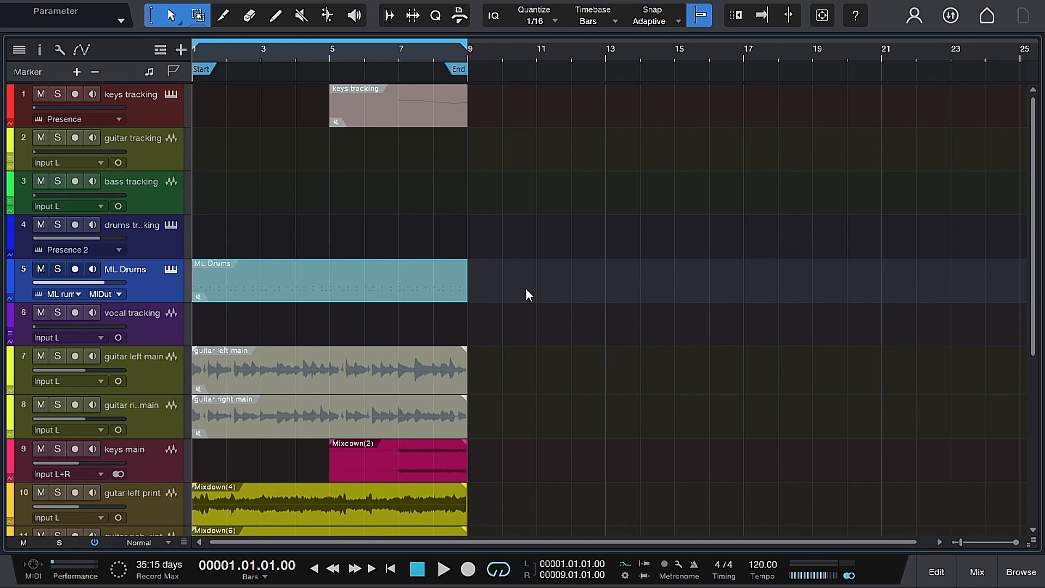
- Select the guitar left main and guitar right main tracks and check in the mixer that their inserts are bypassed
scroll(521, 288, down, 1)
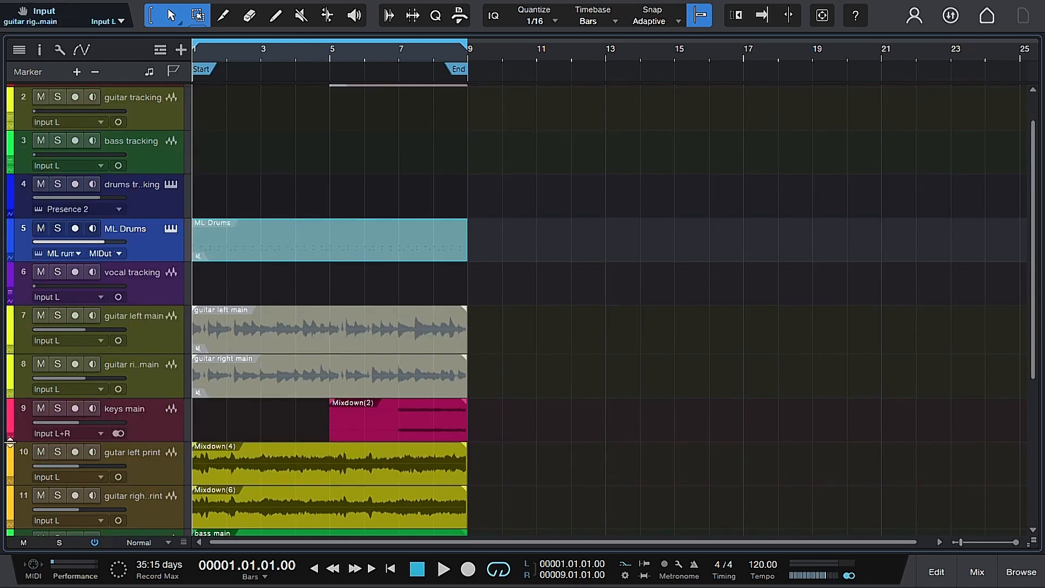
click(154, 334)
click(158, 367)
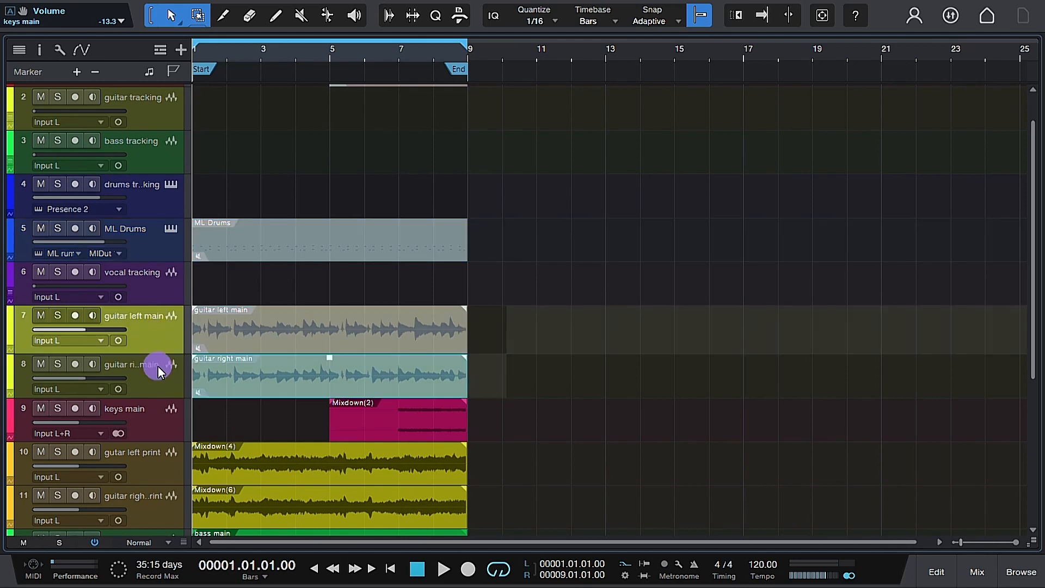
click(156, 339)
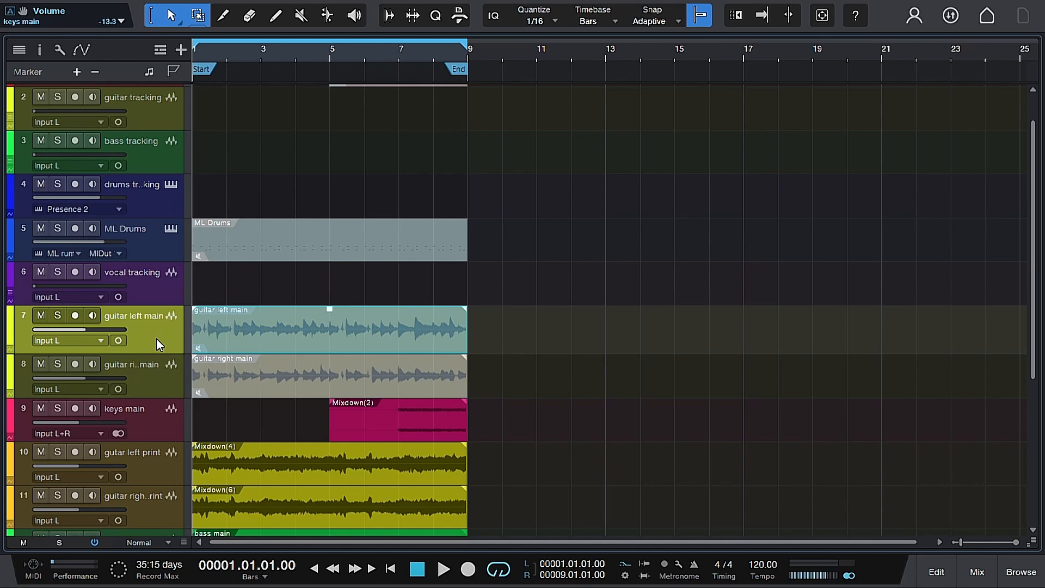
shift+click(156, 375)
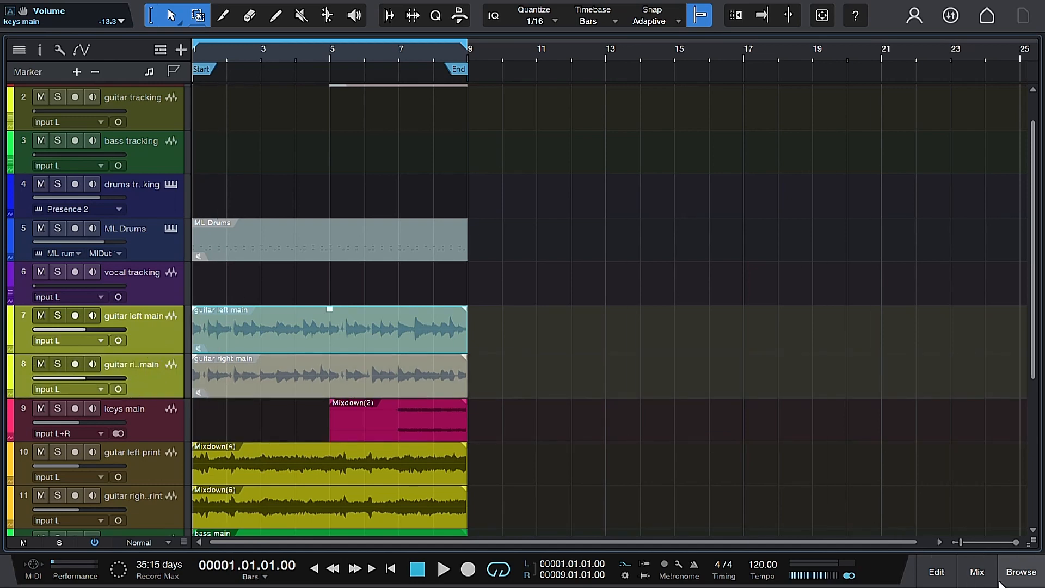
click(977, 573)
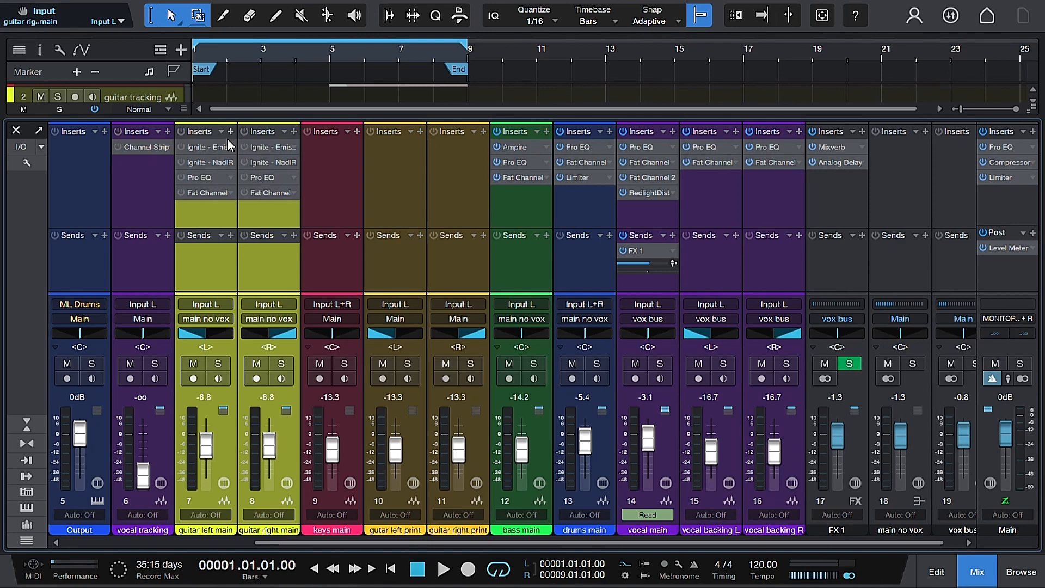
click(16, 131)
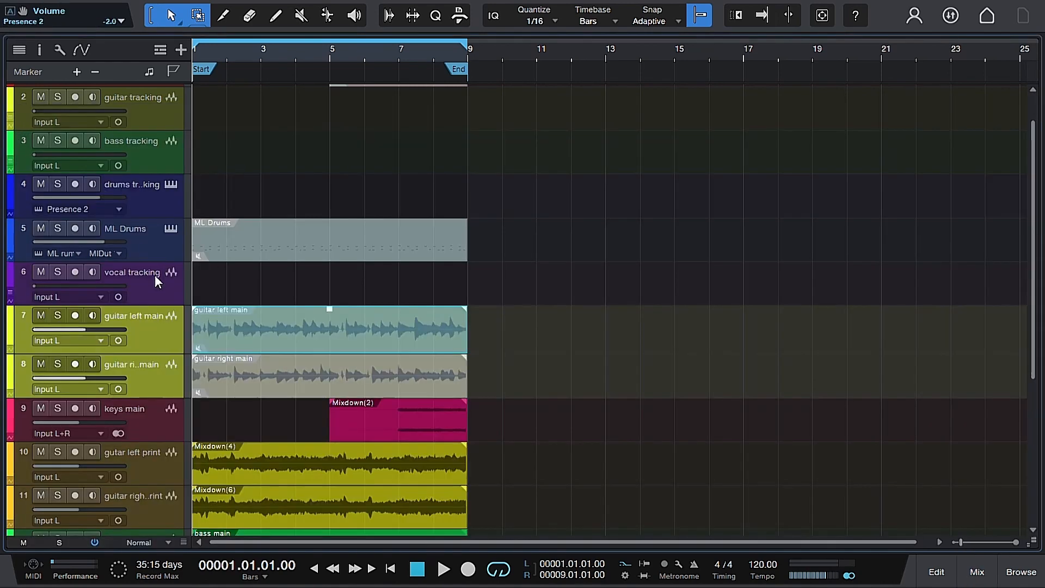
- Unmute the guitar left main and guitar right main events with the Mute tool
click(301, 16)
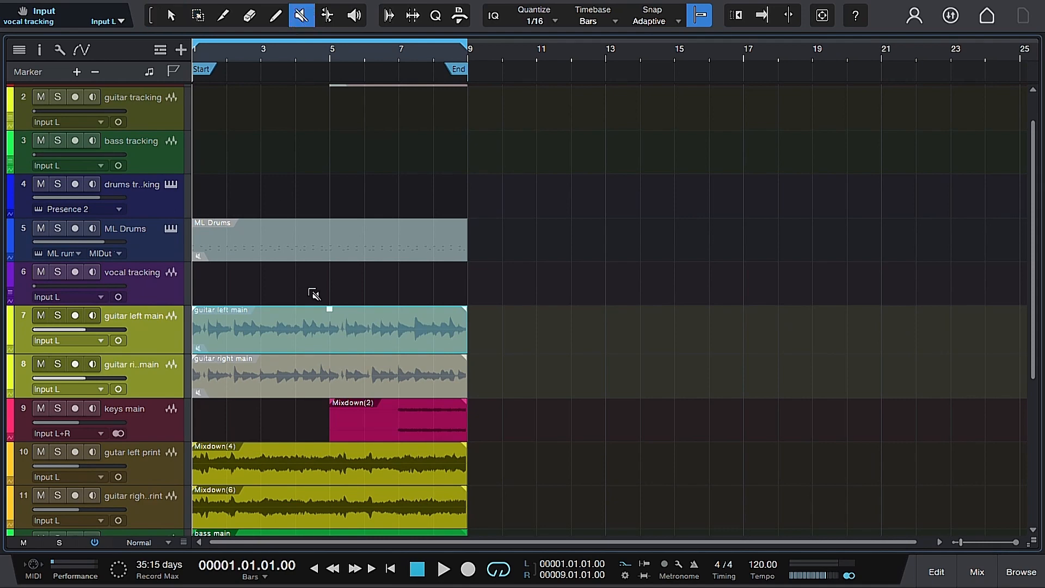
click(314, 326)
click(310, 375)
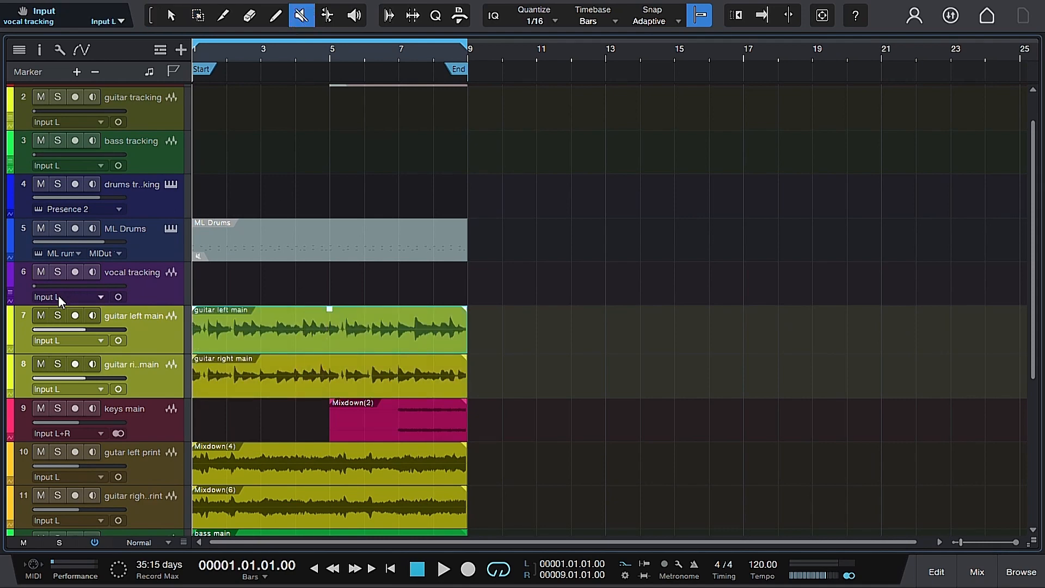
- Solo both guitar main tracks and listen to them from the start of the song
click(57, 315)
click(58, 364)
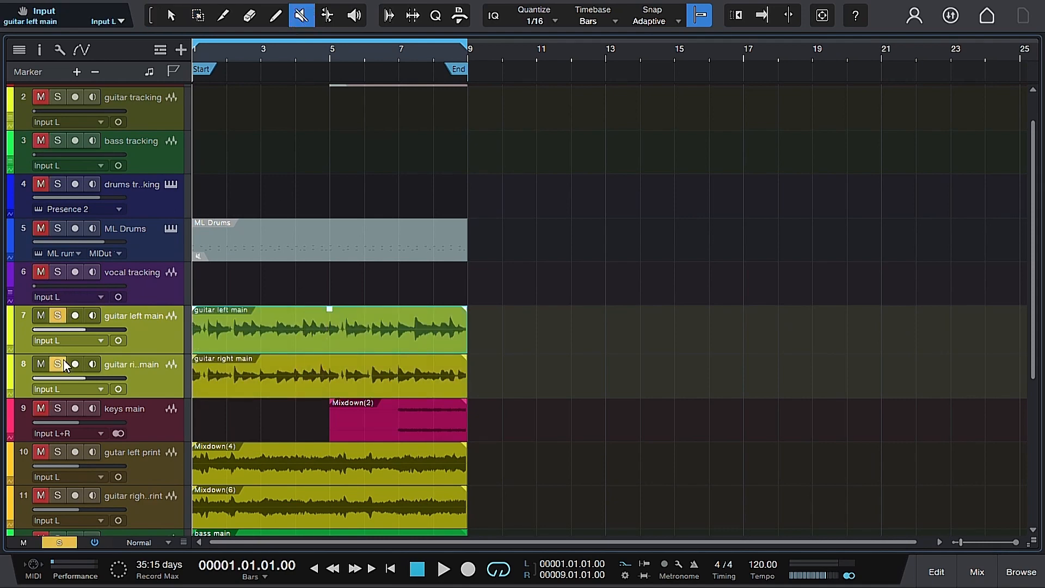
click(200, 50)
key(space)
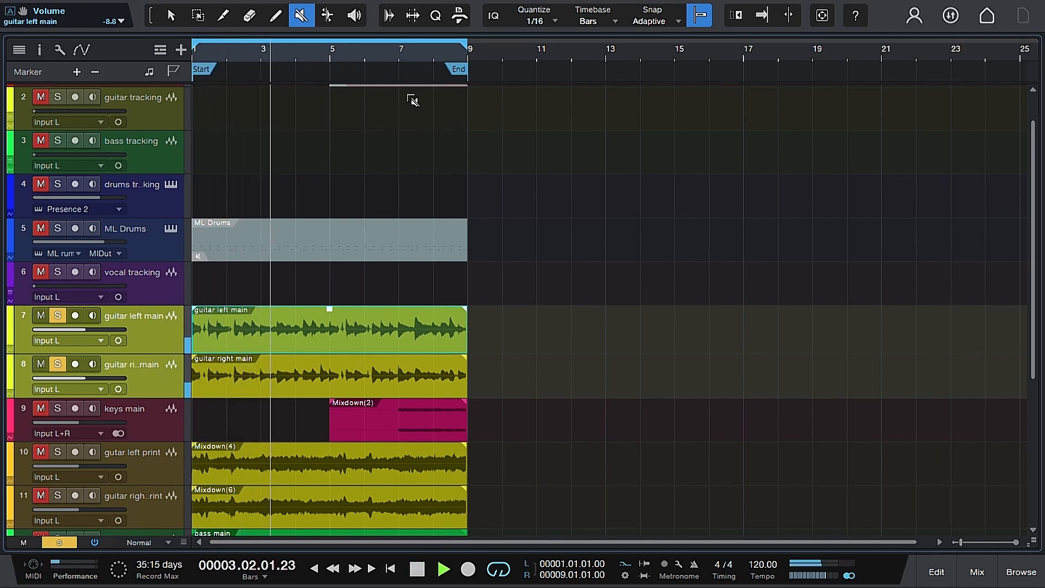
key(space)
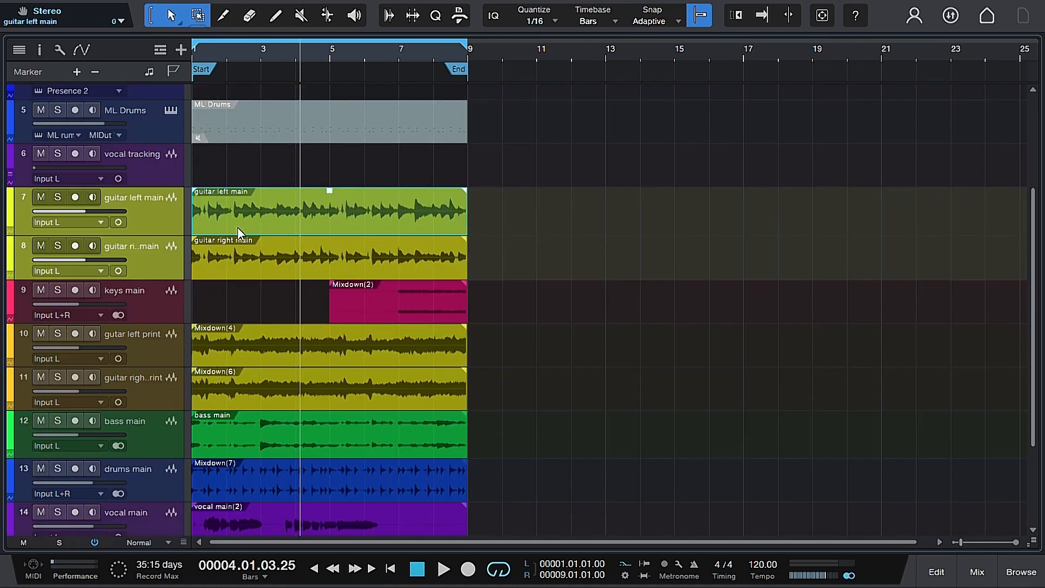
- Select the bass main track and bypass all of its inserts in the mixer
scroll(286, 205, down, 4)
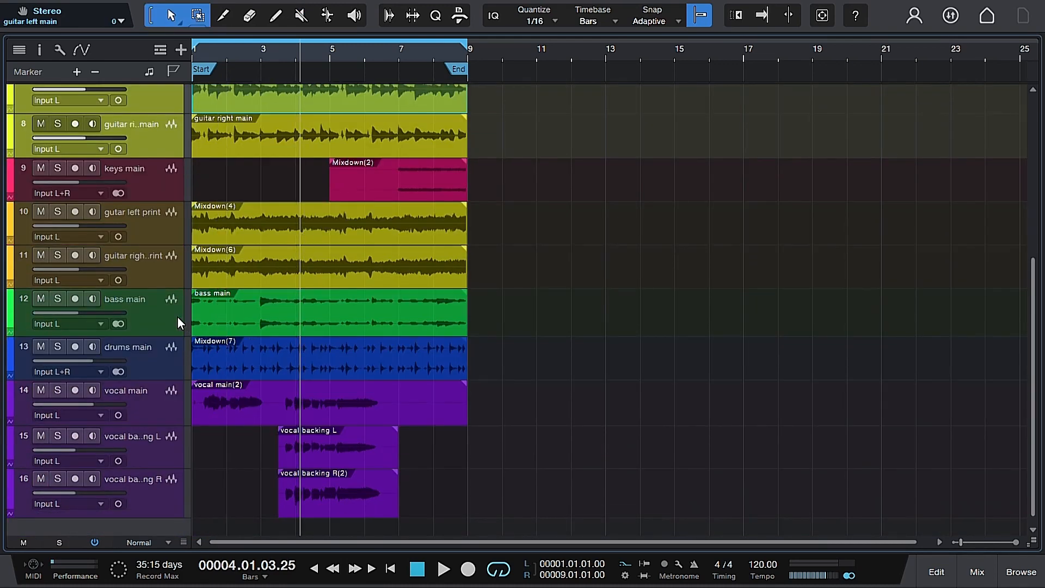
click(165, 315)
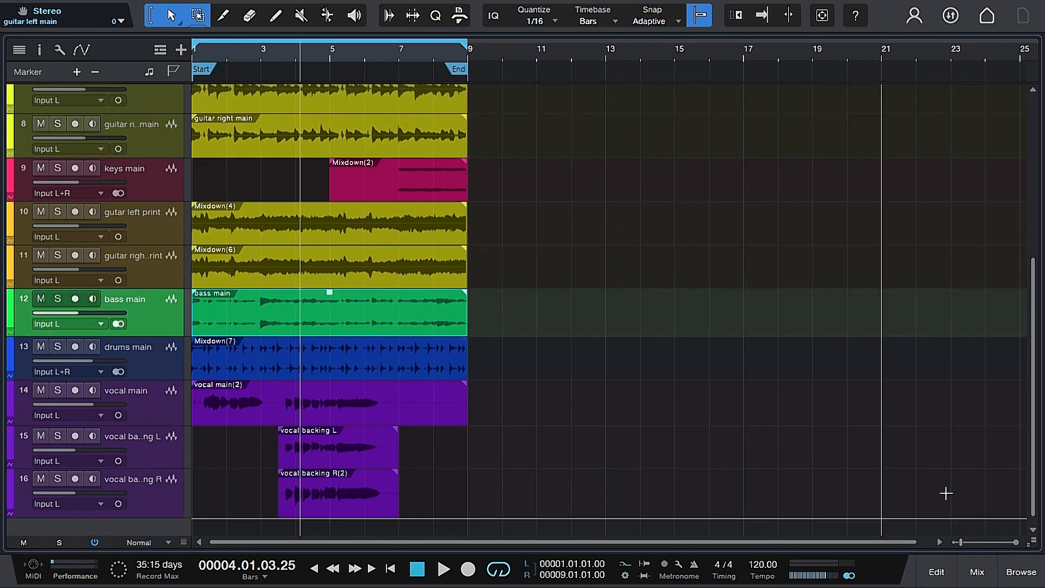
click(977, 572)
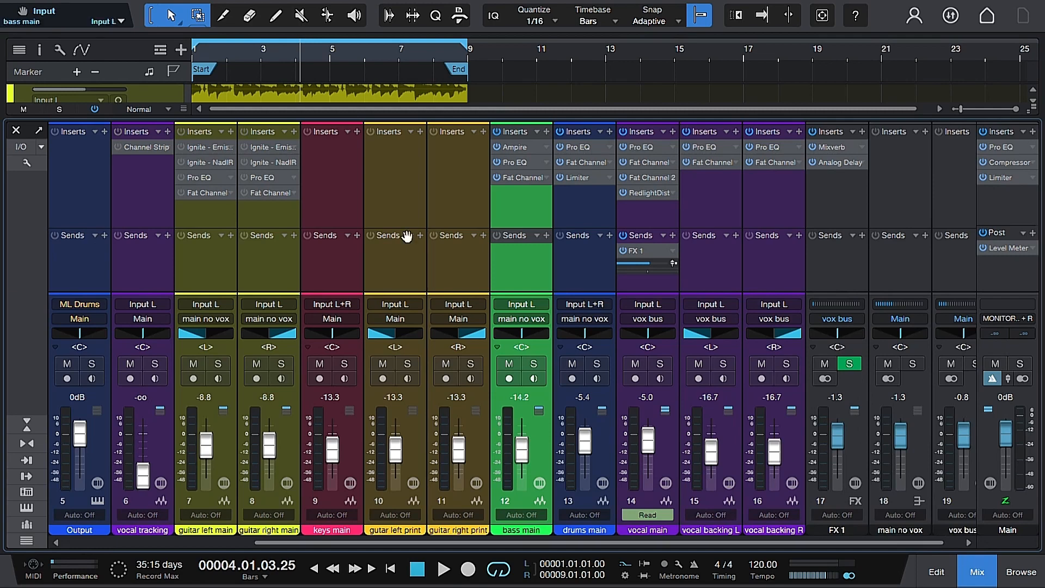
click(497, 132)
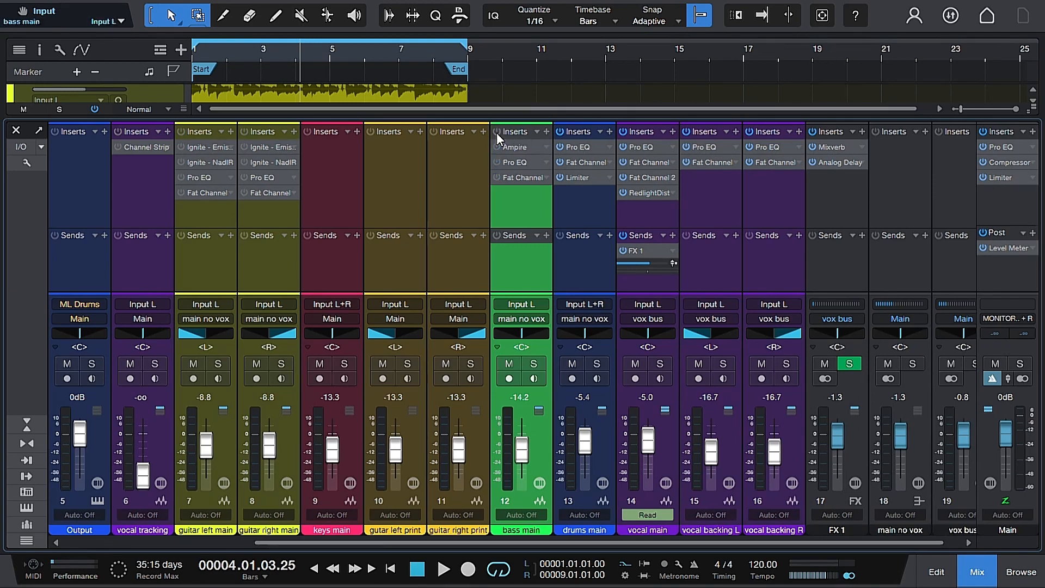
click(16, 130)
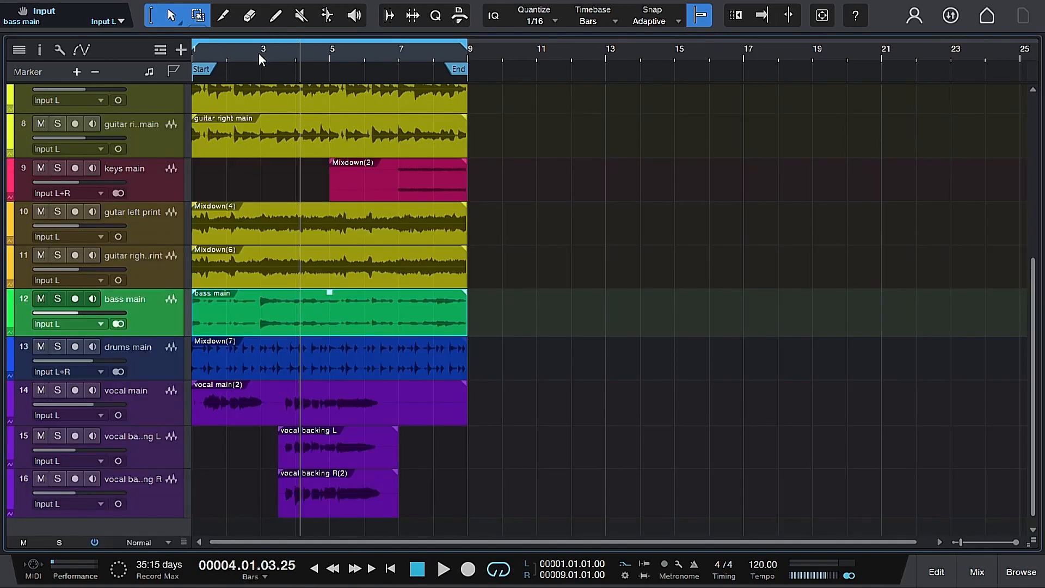
- Solo the bass main track, listen to it without its effects, and unsolo it
key(space)
key(space)
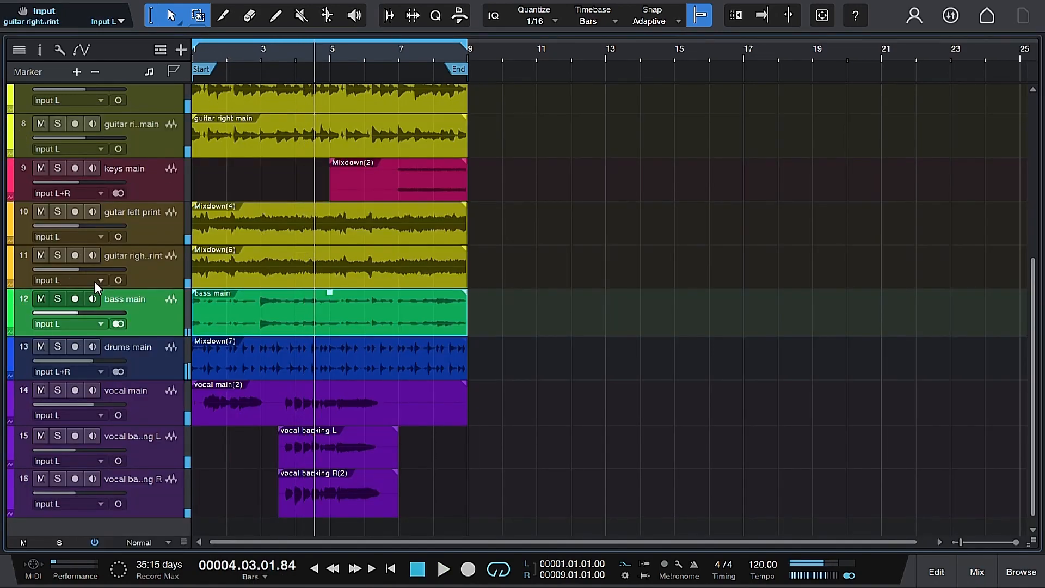
click(57, 300)
key(space)
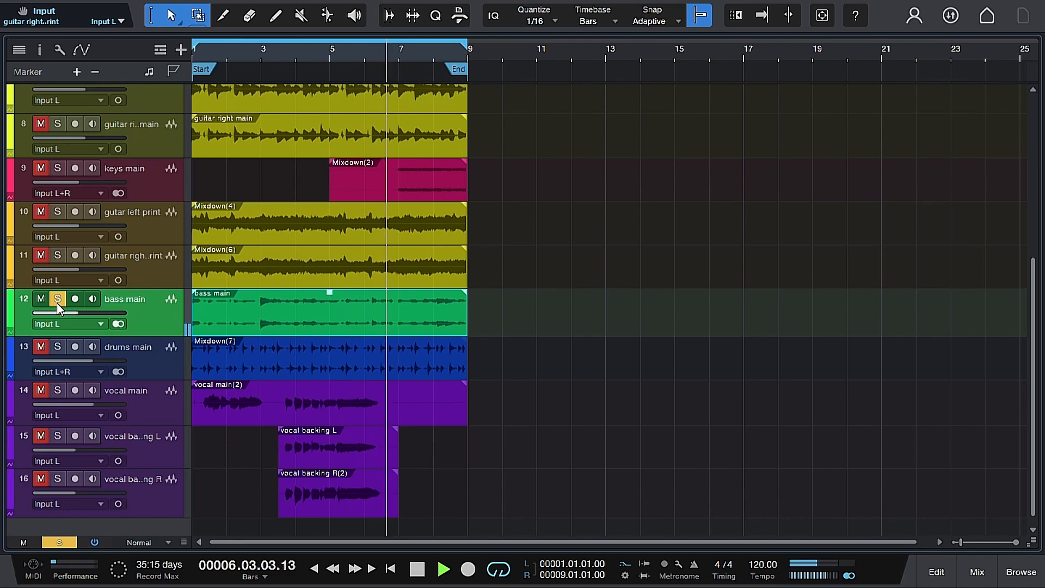
key(space)
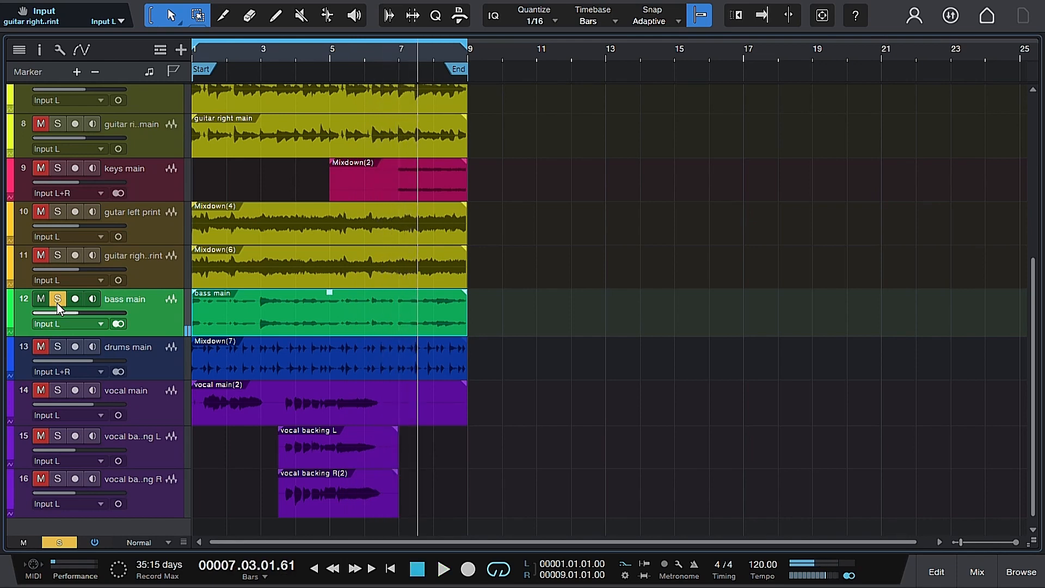
click(56, 302)
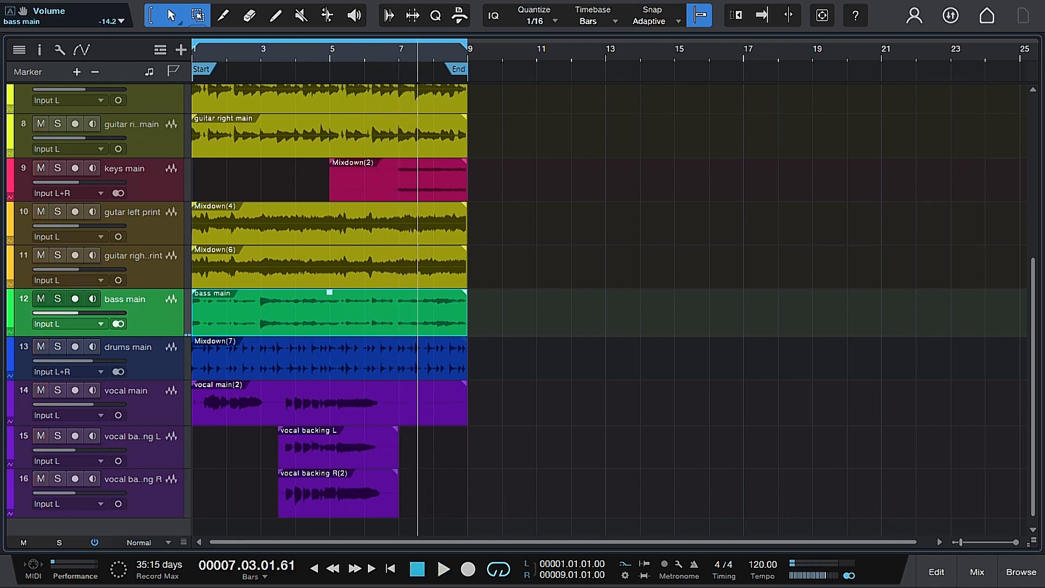
- Select the vocal main, vocal backing L and vocal backing R tracks and bypass all their inserts in the mixer
click(978, 572)
key(F3)
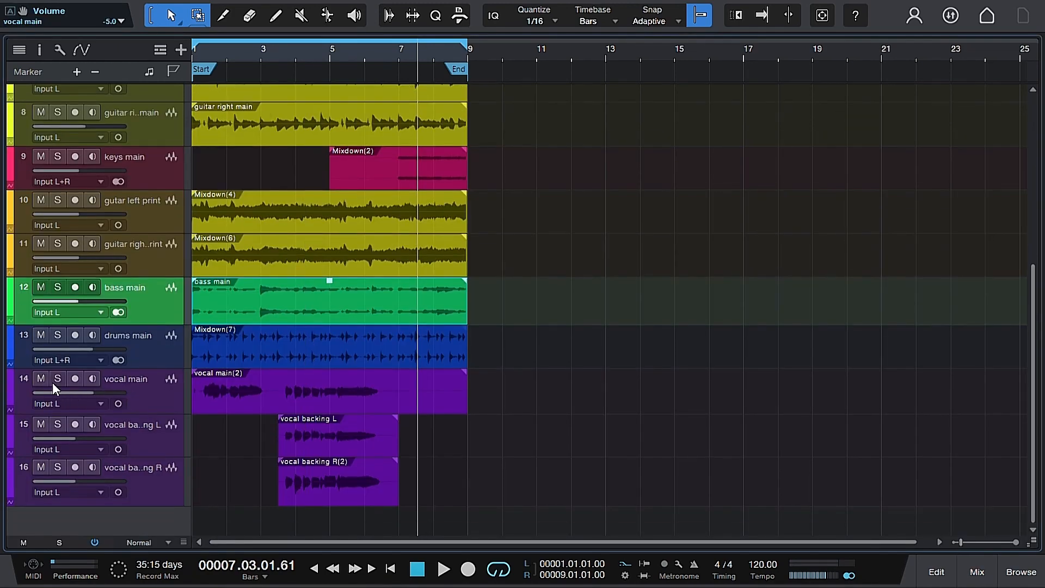
click(162, 391)
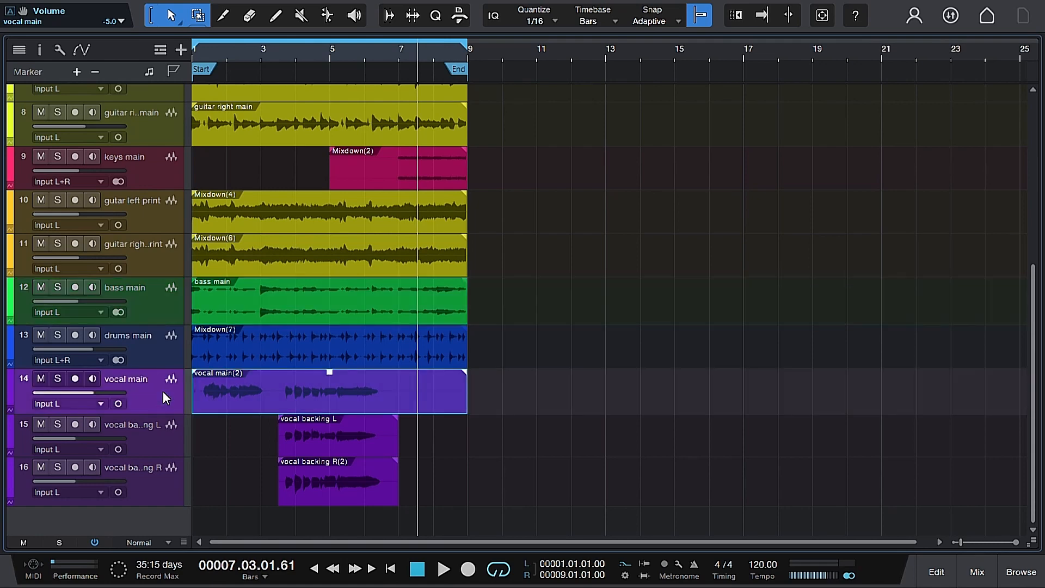
ctrl+click(163, 443)
ctrl+click(167, 491)
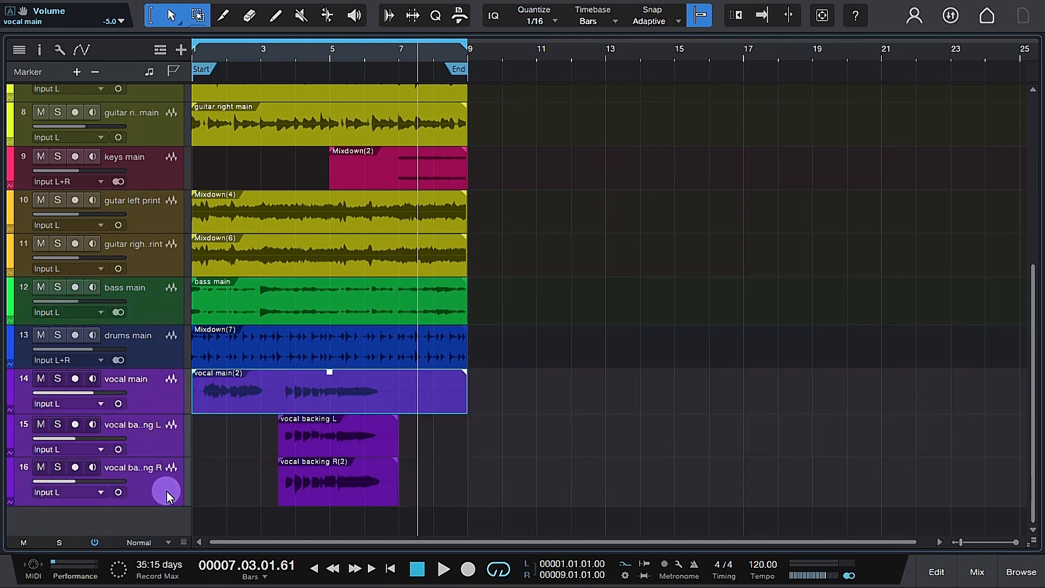
click(977, 572)
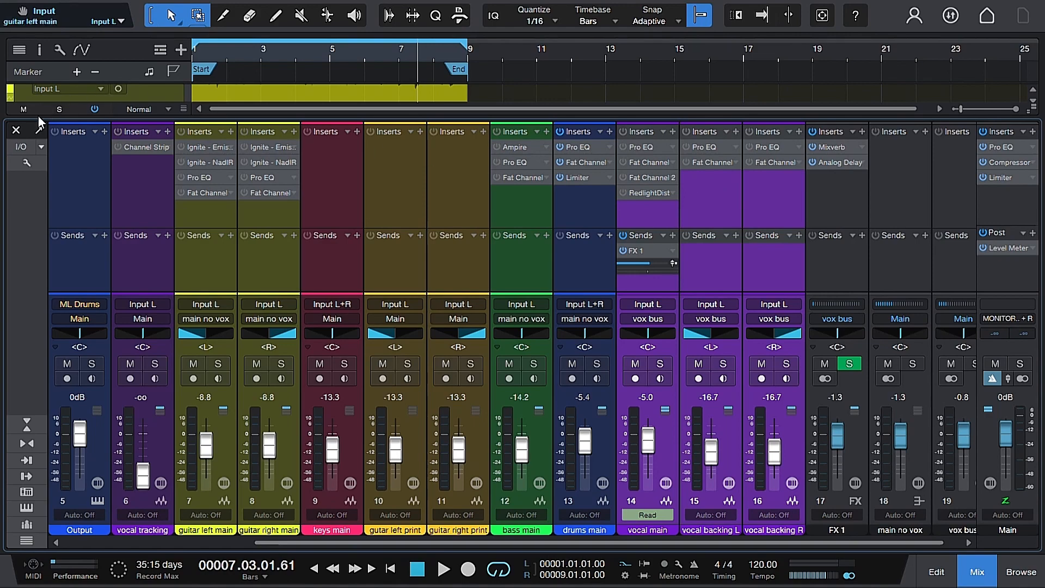
click(15, 131)
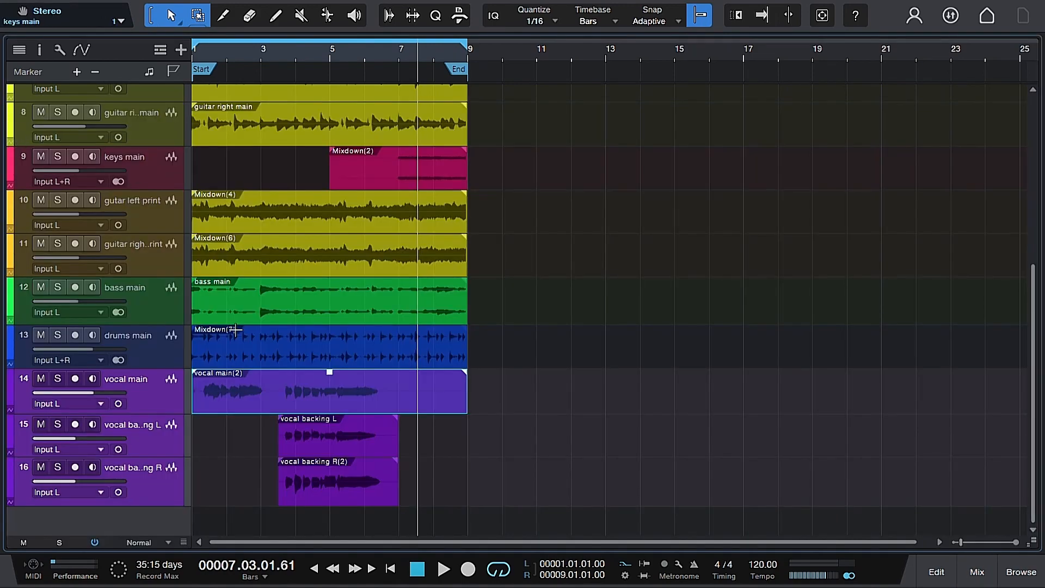
- Solo the three selected vocal tracks and play them back from just before bar 4
click(57, 379)
click(290, 55)
key(space)
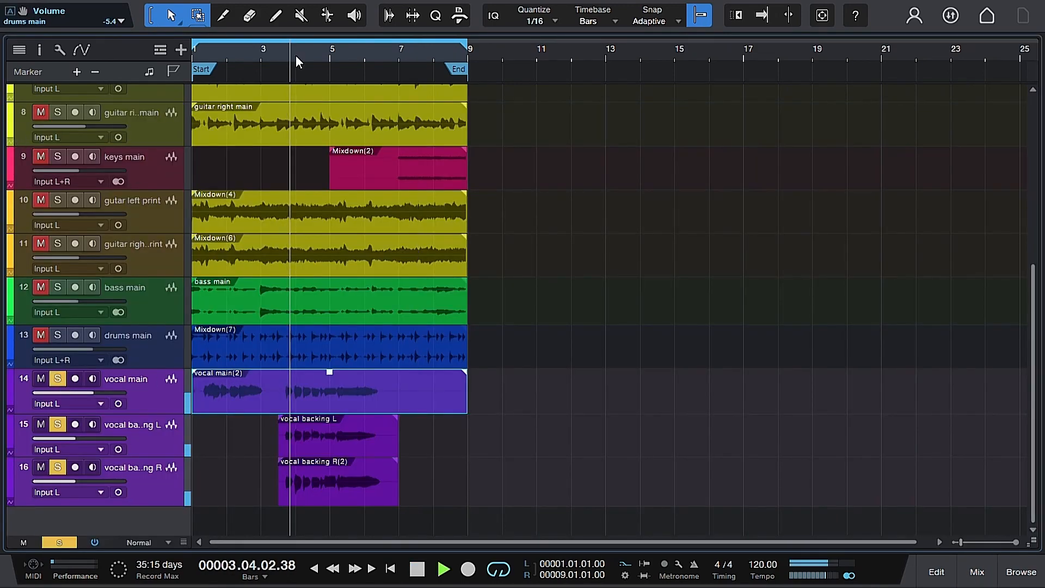
- Bypass the inserts on the FX 1 channel and the vocal main track's FX 1 send, and play back the soloed vocals
click(975, 572)
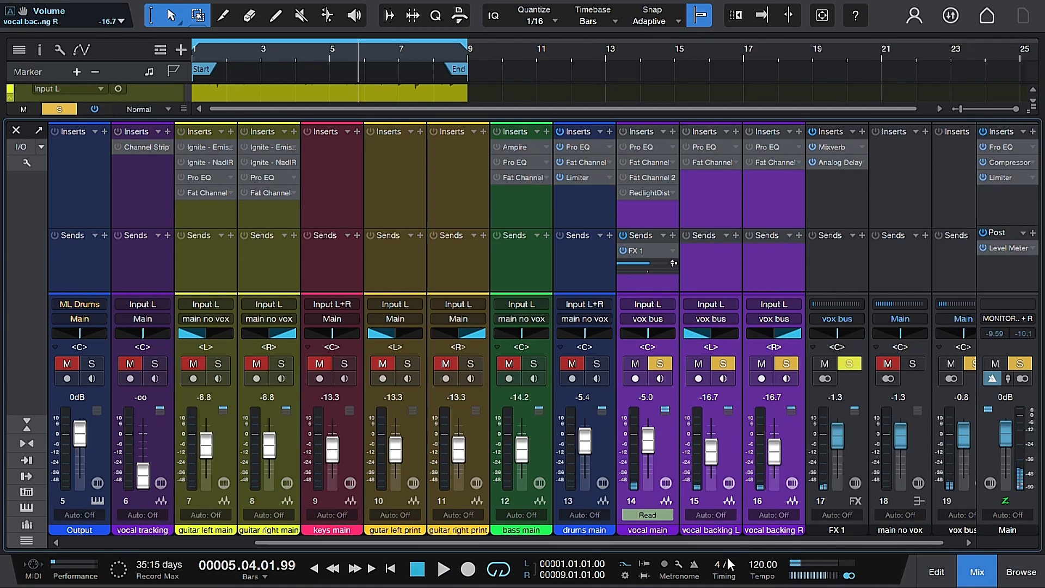
drag(731, 542, 828, 545)
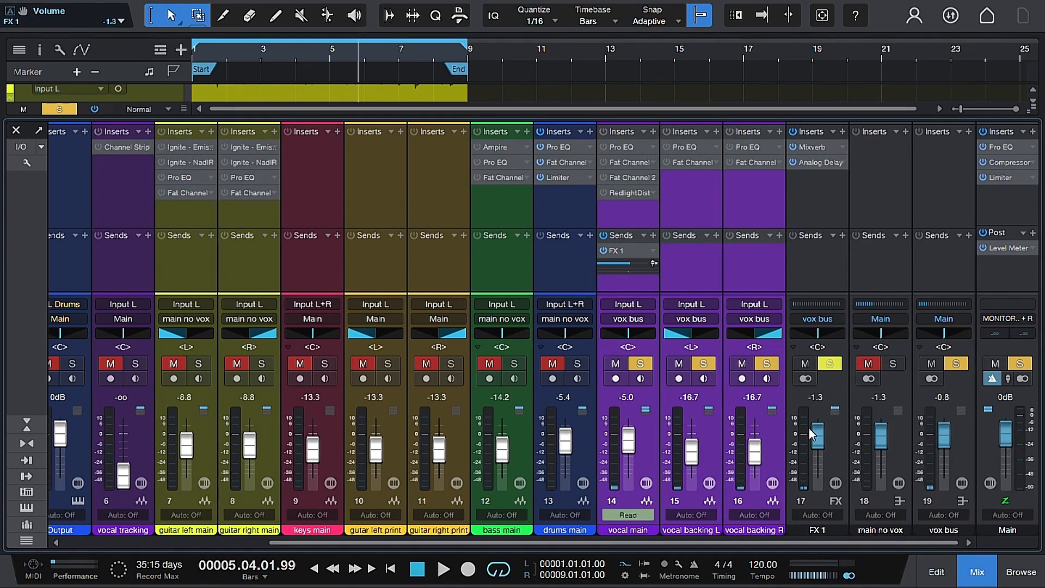
click(794, 133)
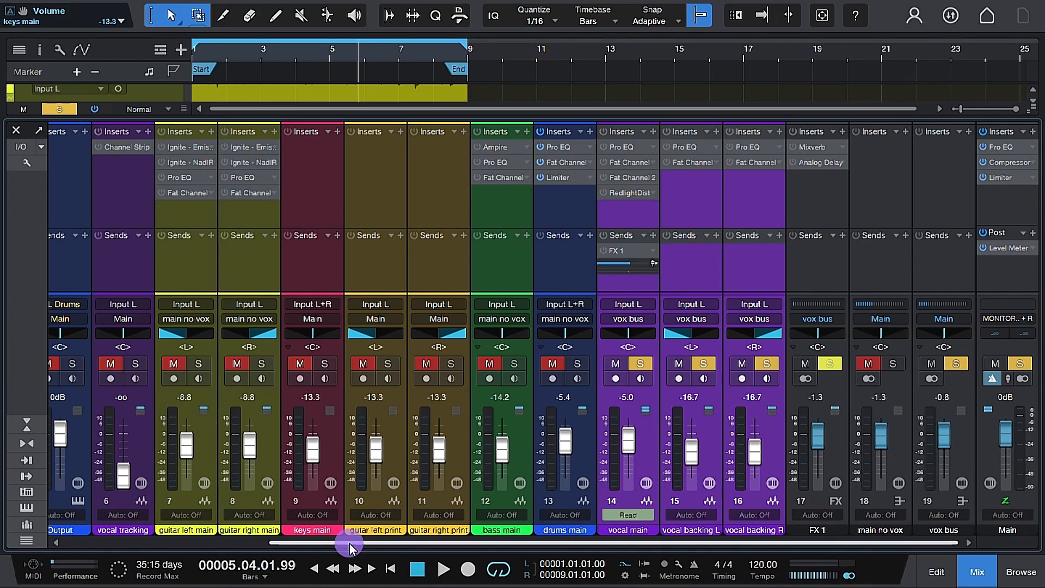
drag(399, 544, 371, 548)
key(space)
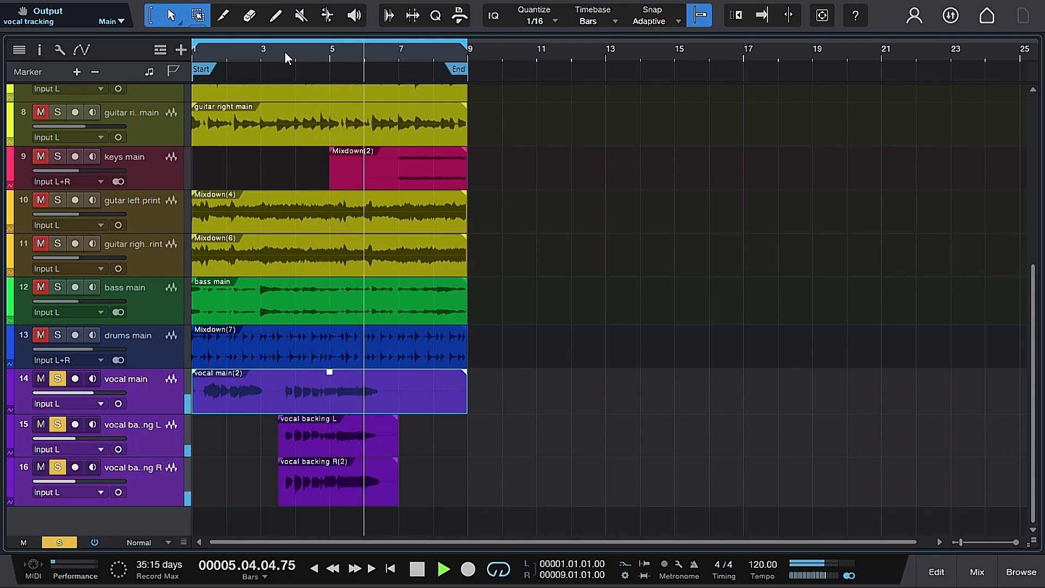
key(space)
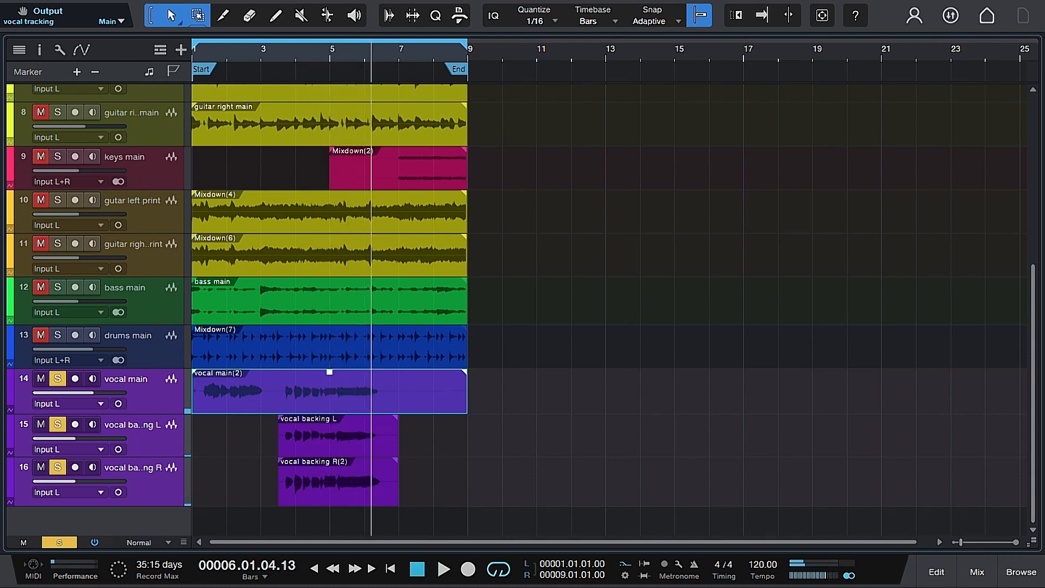
- Bypass all inserts on the Main output channel in the mixer and listen to the soloed vocals from just before bar 4
click(974, 578)
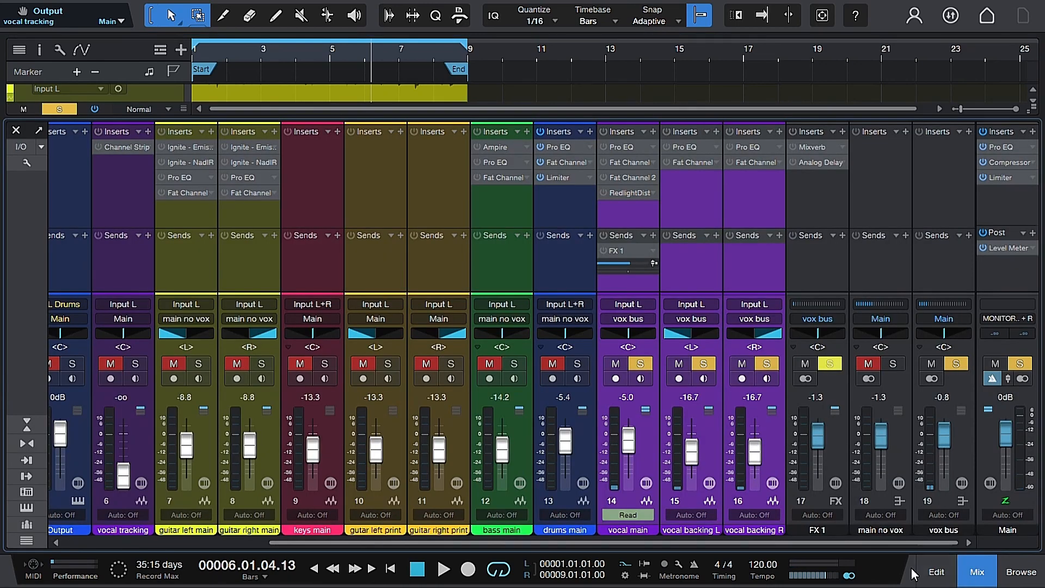
click(984, 133)
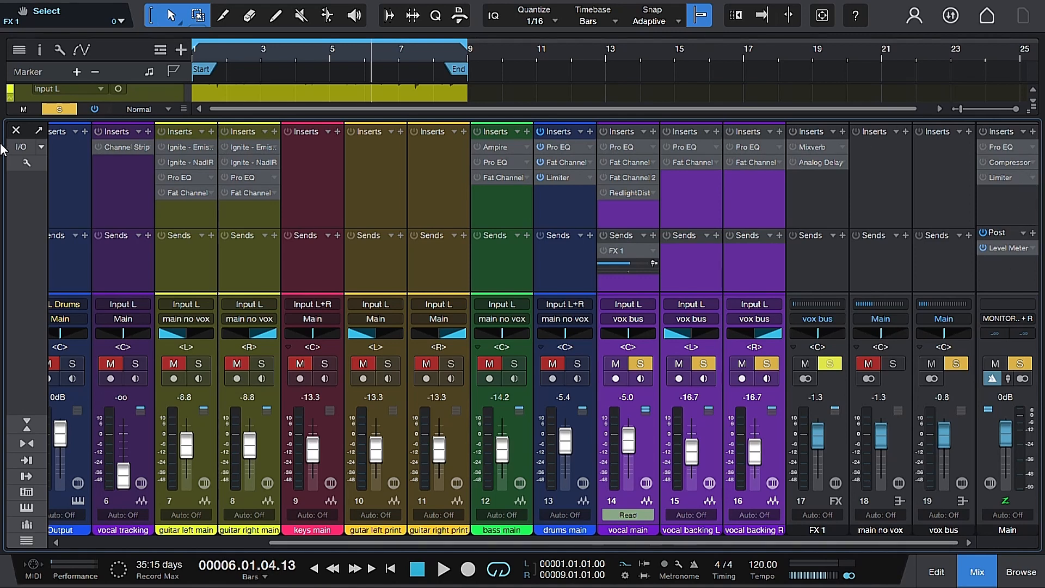
click(17, 129)
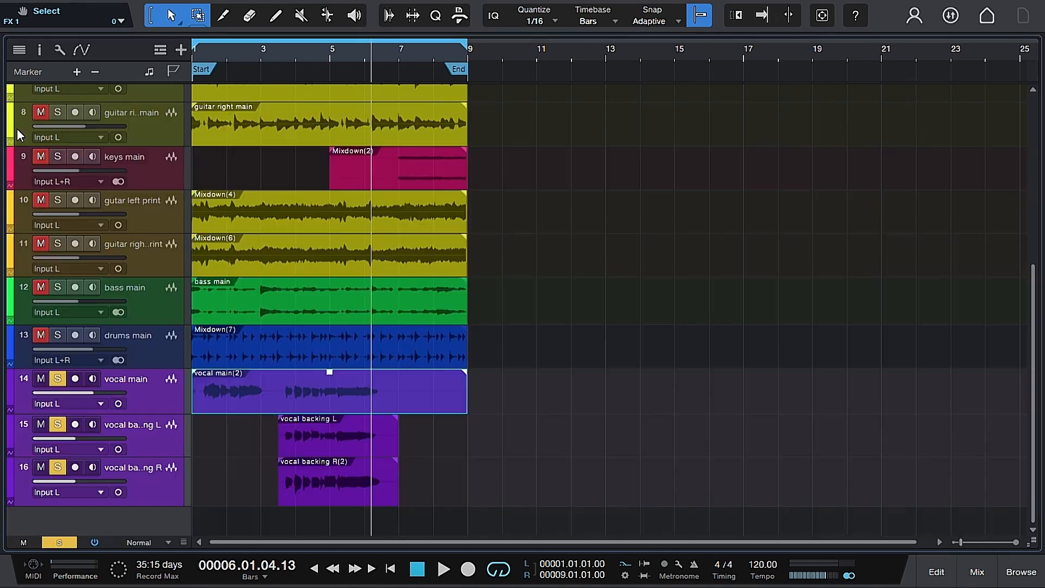
click(294, 51)
key(space)
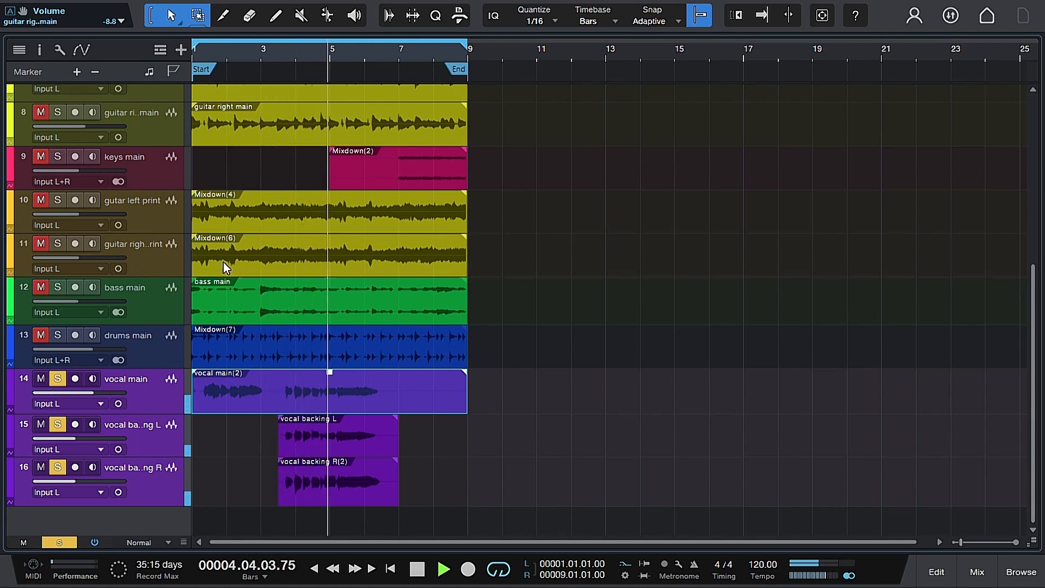
key(space)
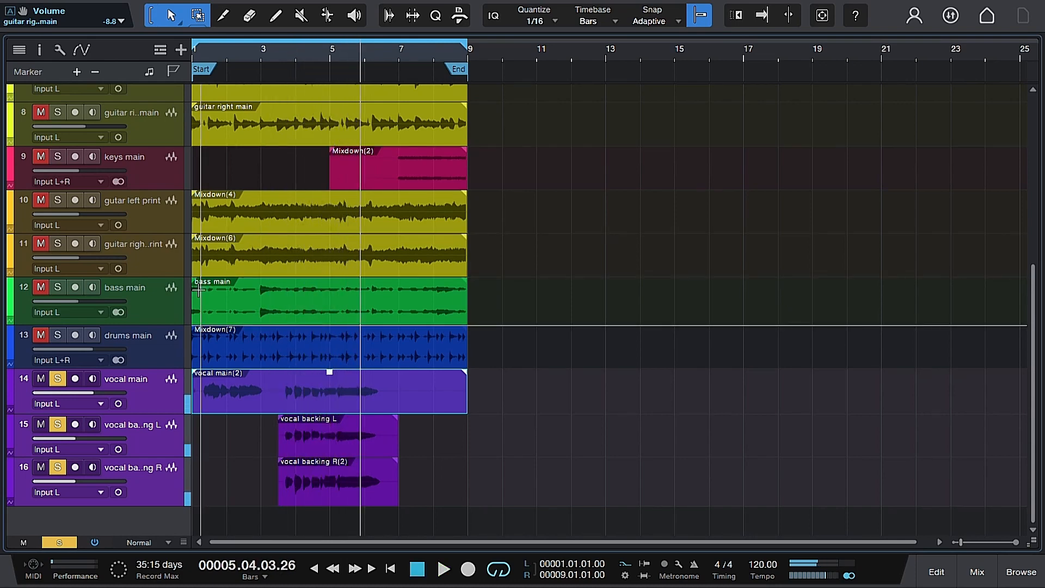
- Deselect the vocal main event and unsolo all the vocal tracks so that every track plays again
click(617, 406)
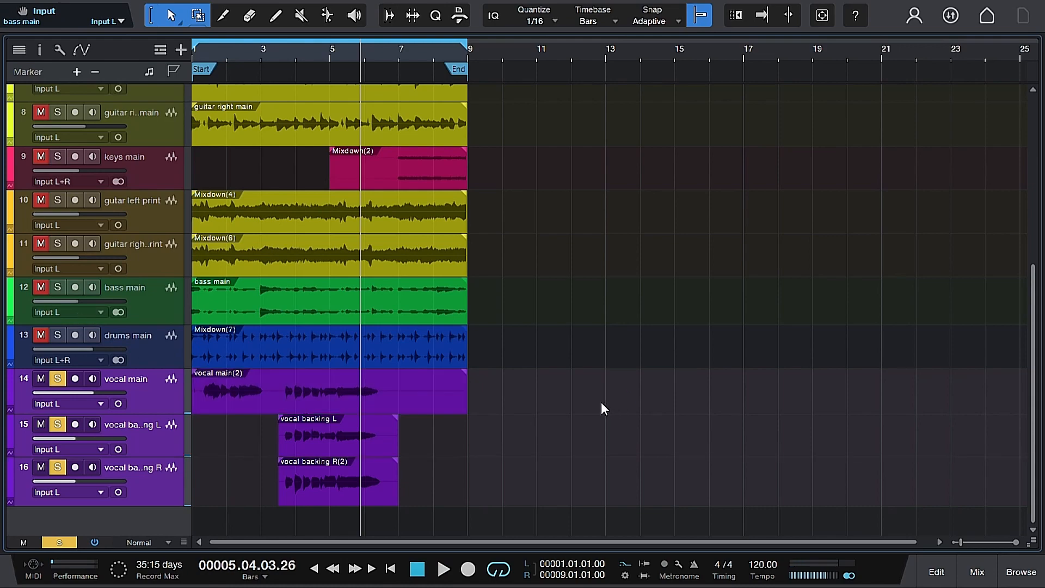
scroll(594, 403, up, 3)
scroll(588, 402, down, 3)
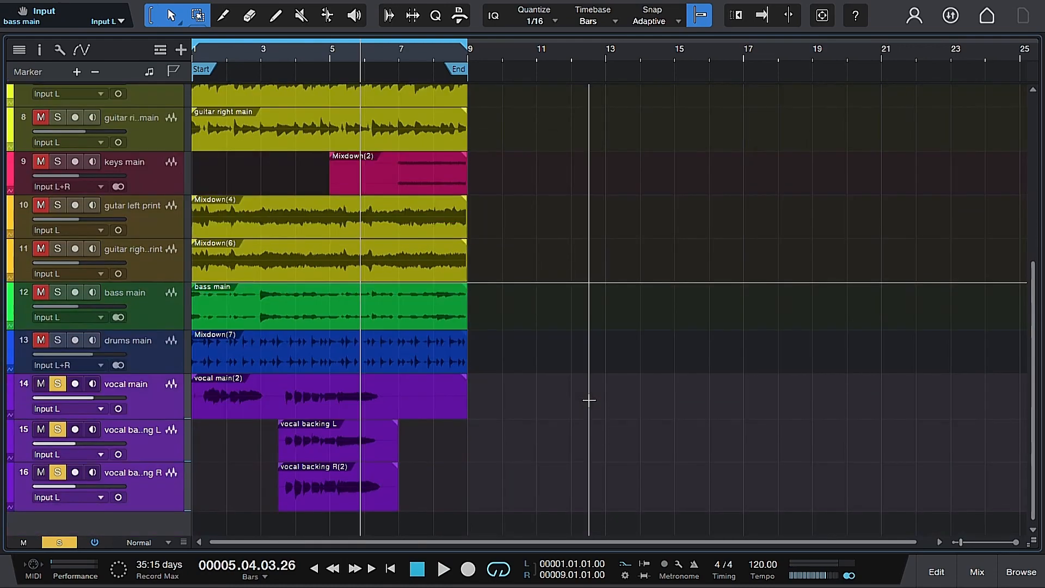
alt+click(57, 383)
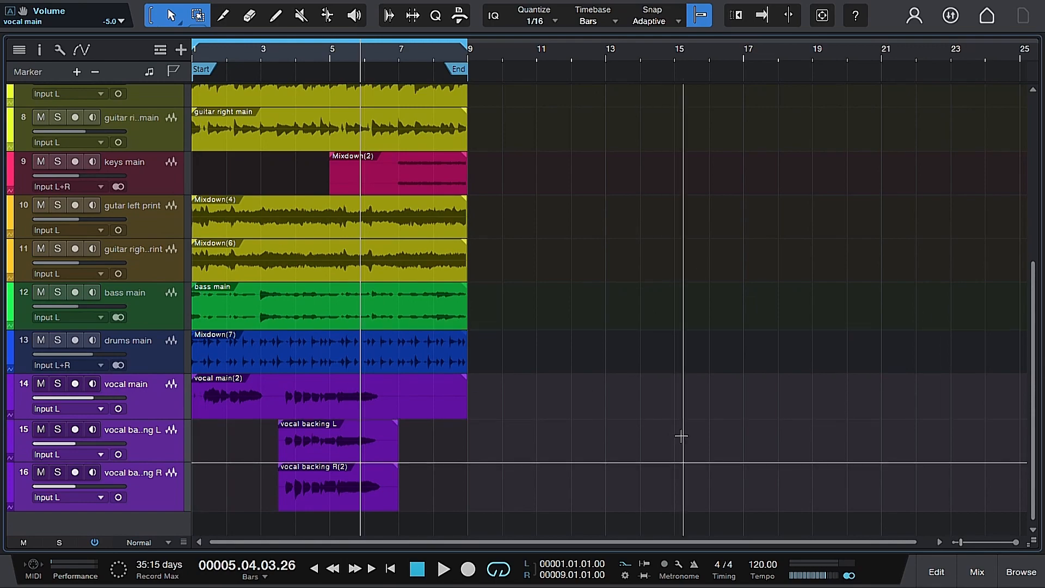
- Start exporting stems for the song and choose Tracks as the export source
scroll(494, 434, up, 6)
scroll(494, 434, up, 1)
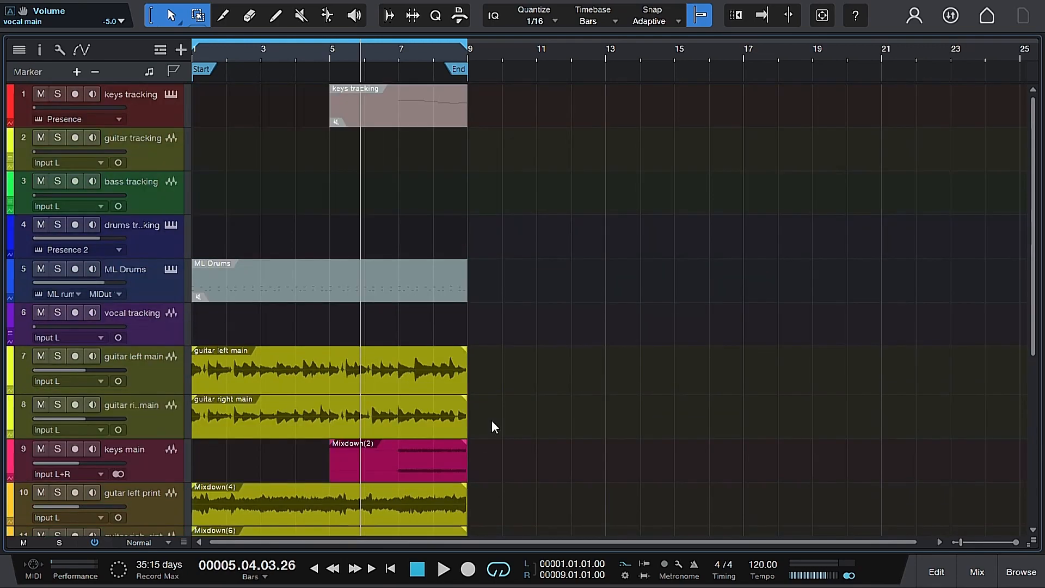
click(62, 1)
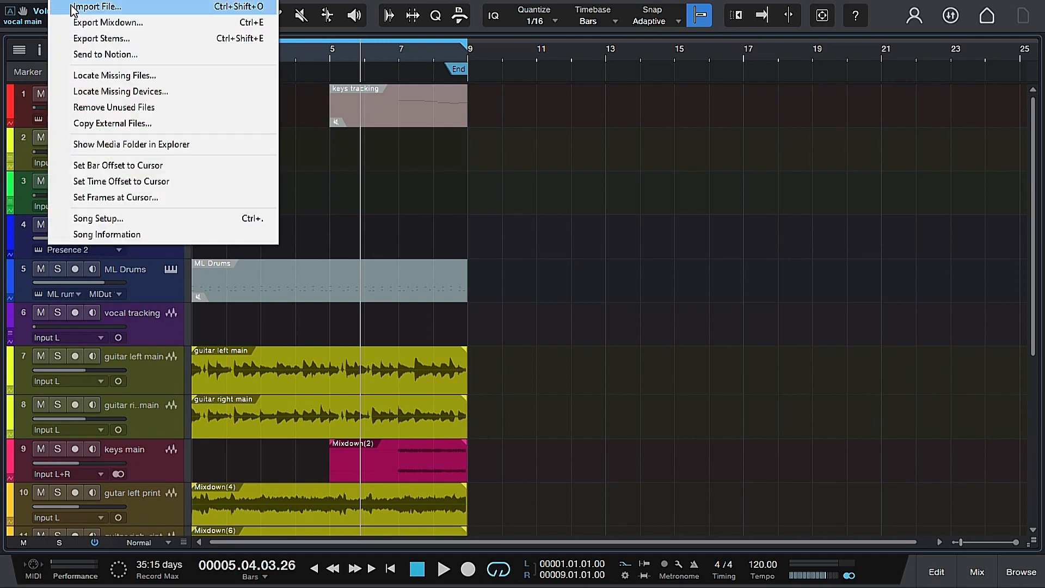
click(83, 39)
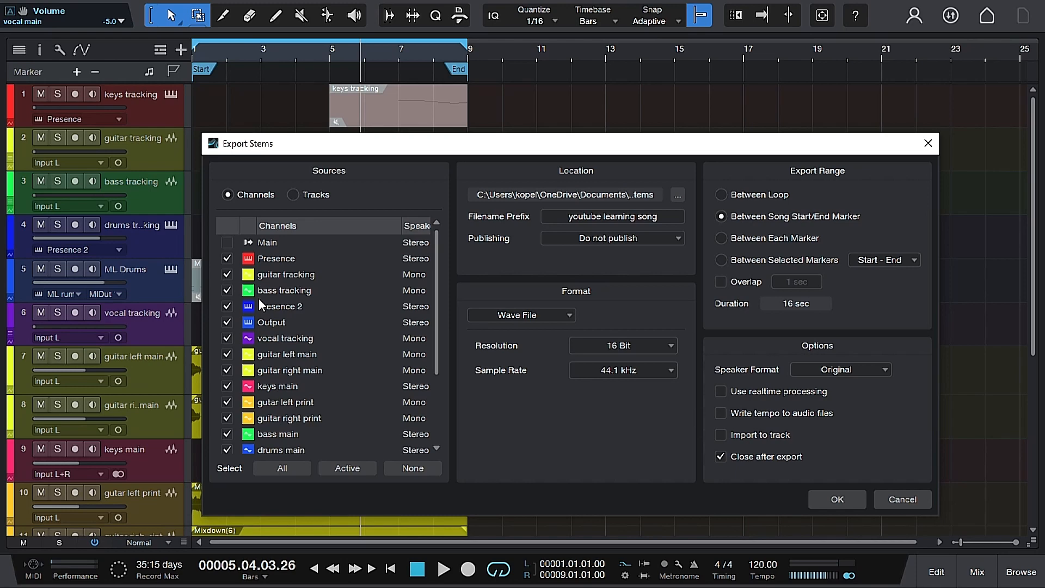
click(294, 195)
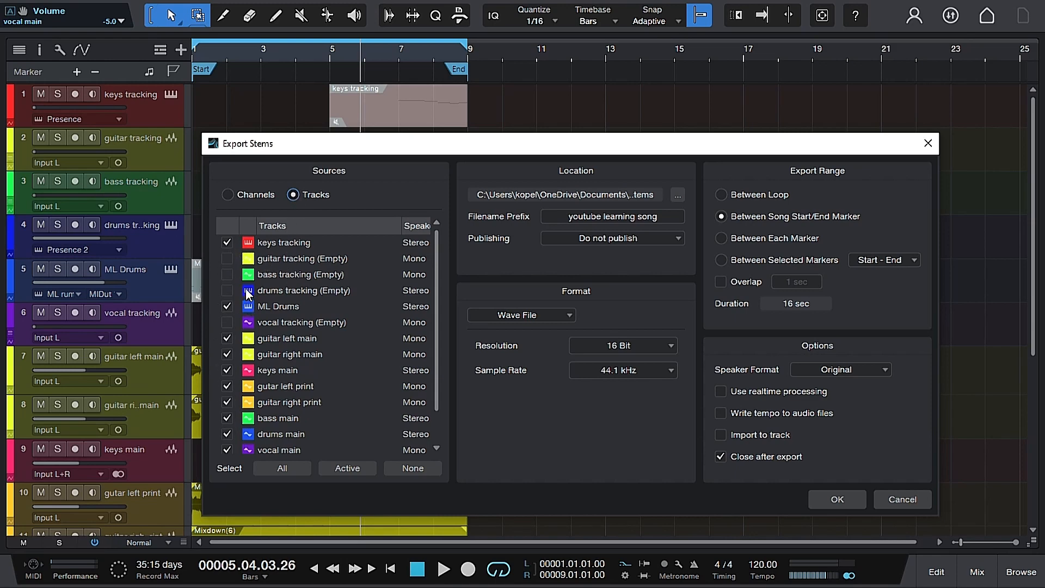
- Exclude keys tracking, ML Drums, keys main, both guitar print tracks and drums main from the stem export
click(226, 241)
scroll(321, 354, down, 1)
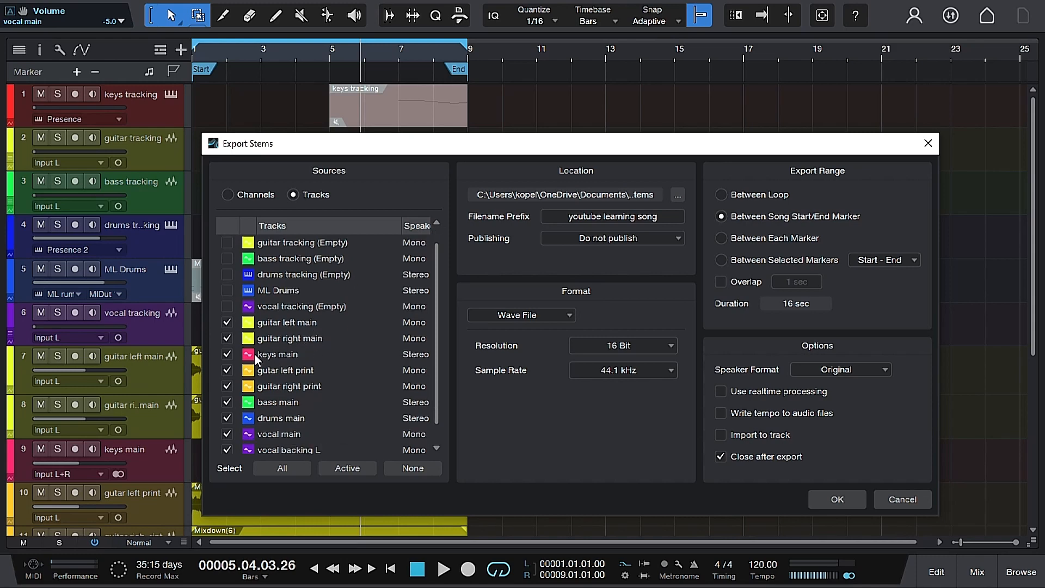
click(225, 357)
scroll(226, 363, down, 1)
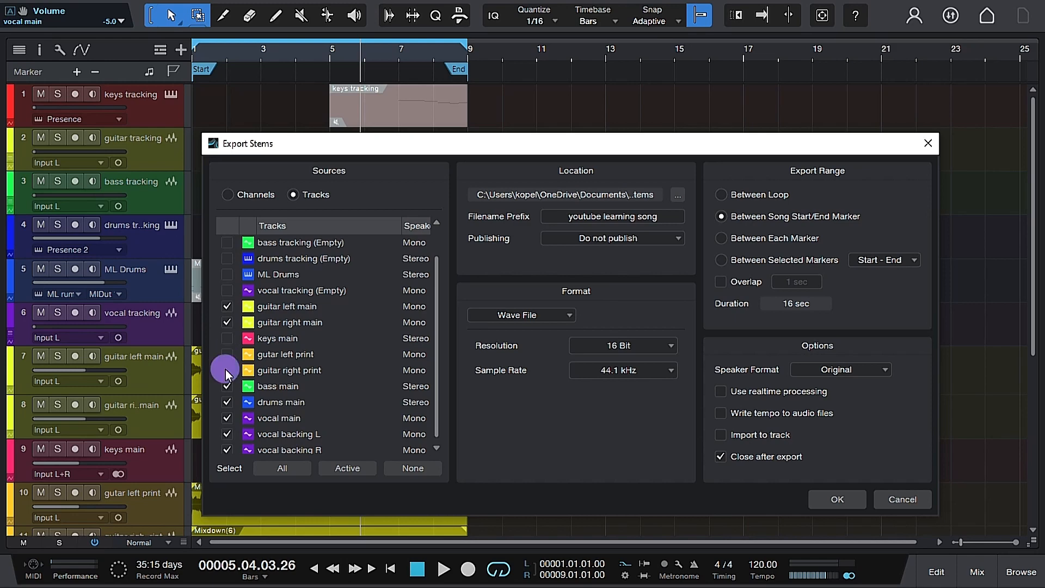
scroll(225, 370, down, 1)
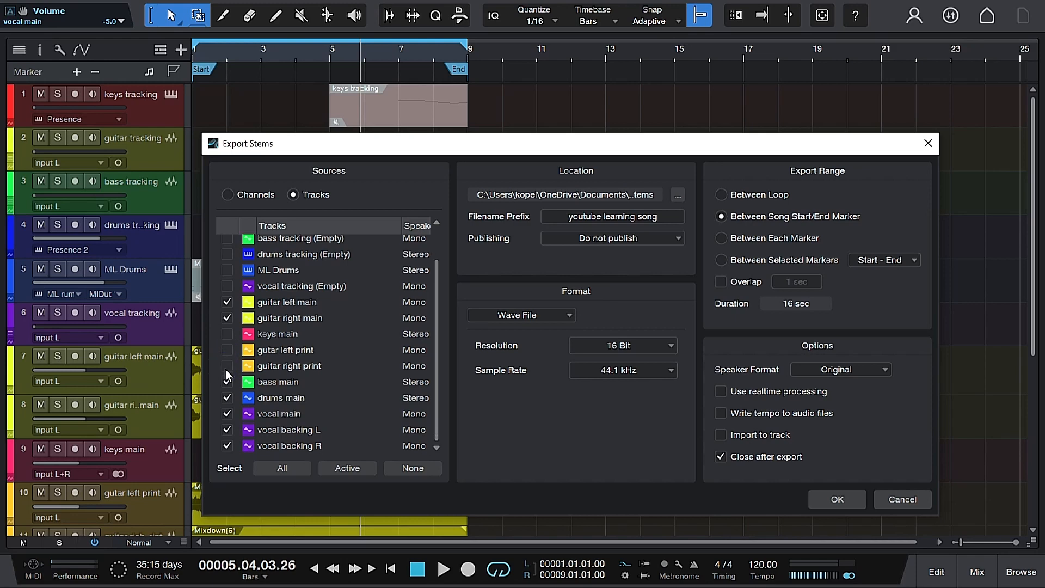
click(226, 398)
- Set the filename prefix for the stems to "youtube learning song stems"
click(668, 218)
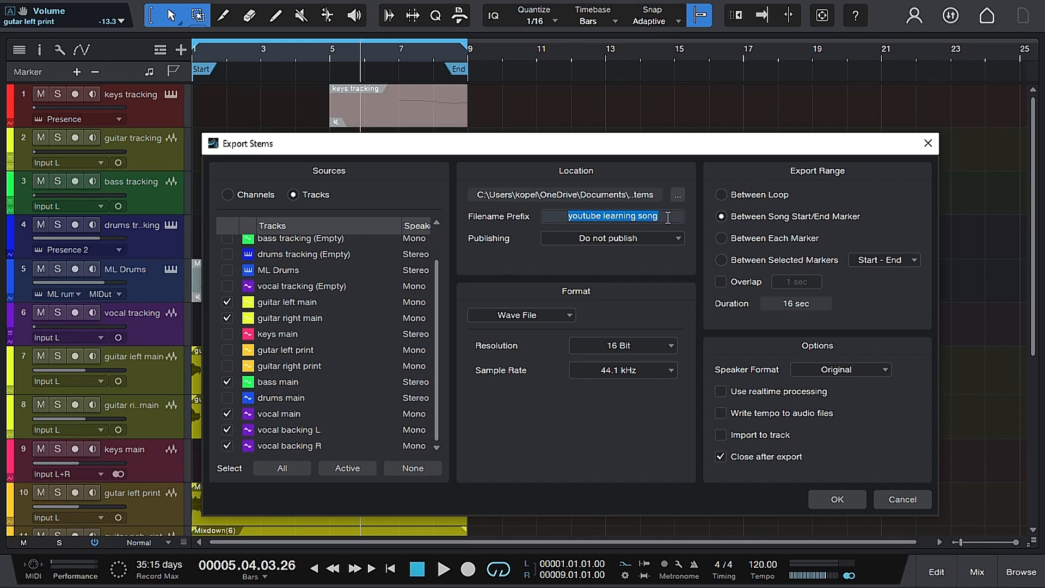
click(668, 218)
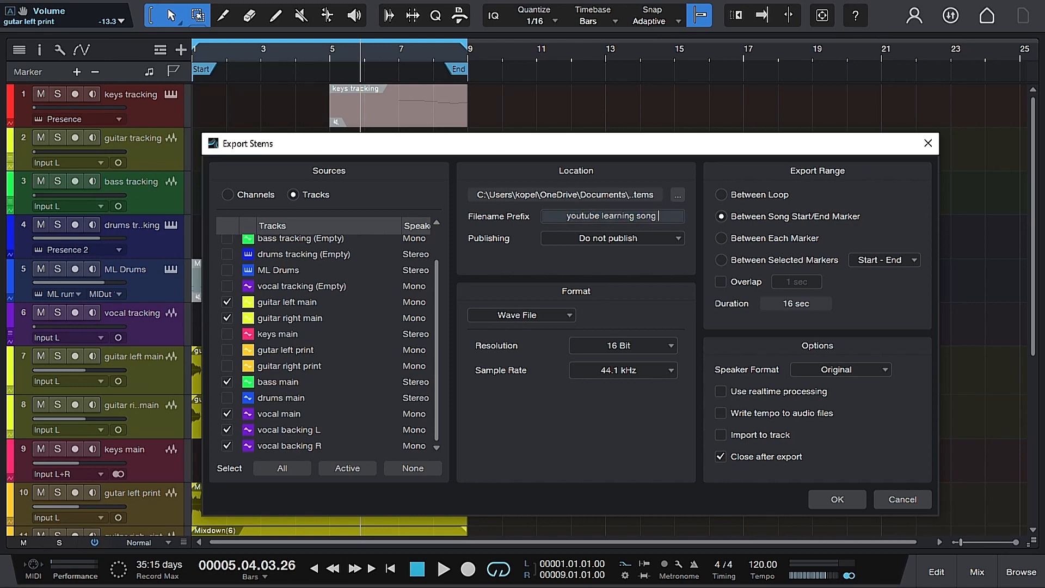
text(stems)
key(Return)
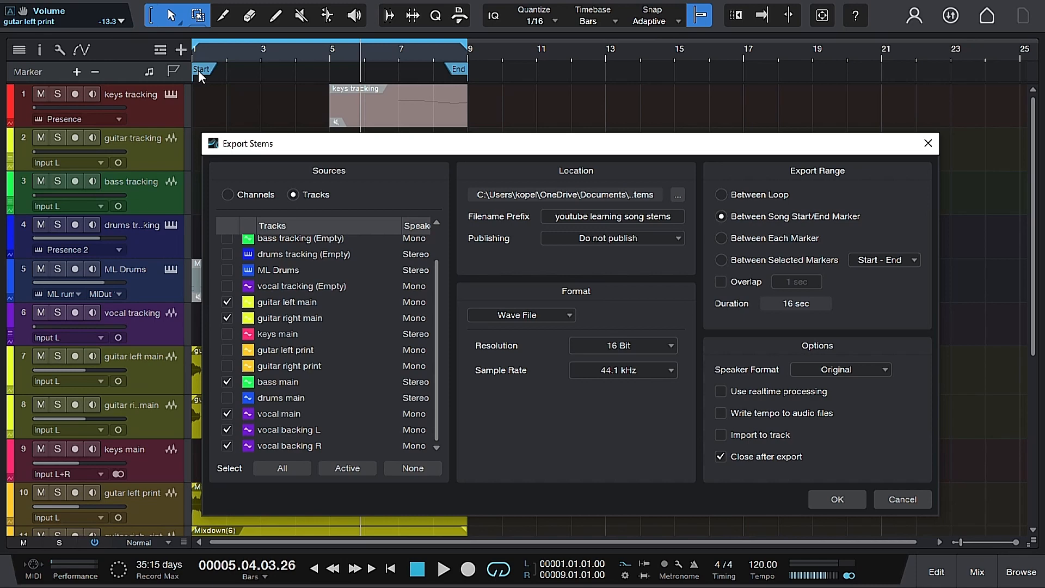
- Leave the stem export, check the song's Start marker at bar 1, and reopen the Export Stems settings
click(933, 145)
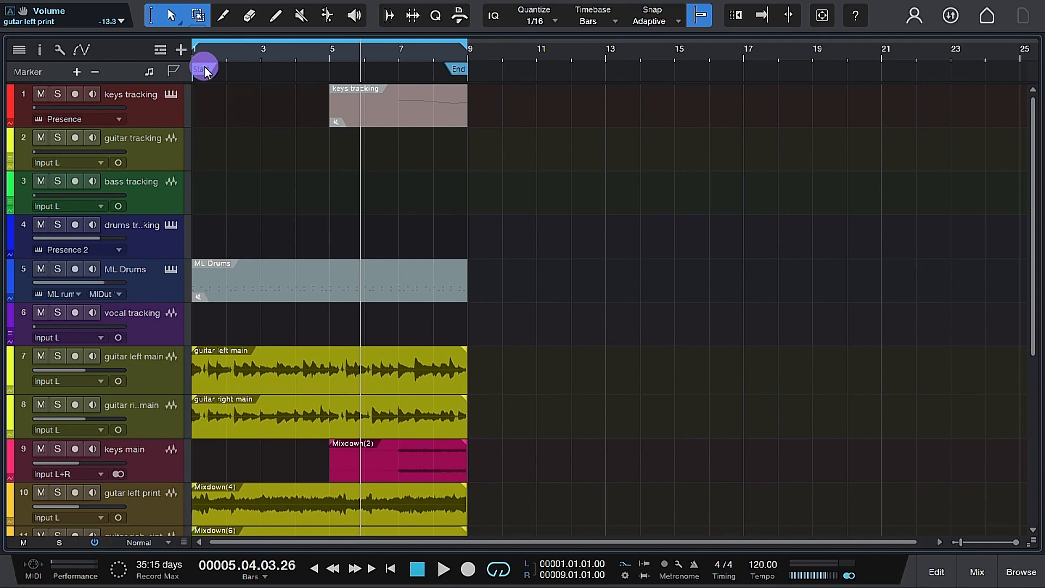
mouse_move(205, 69)
mouse_down()
mouse_move(235, 73)
mouse_move(194, 73)
mouse_up()
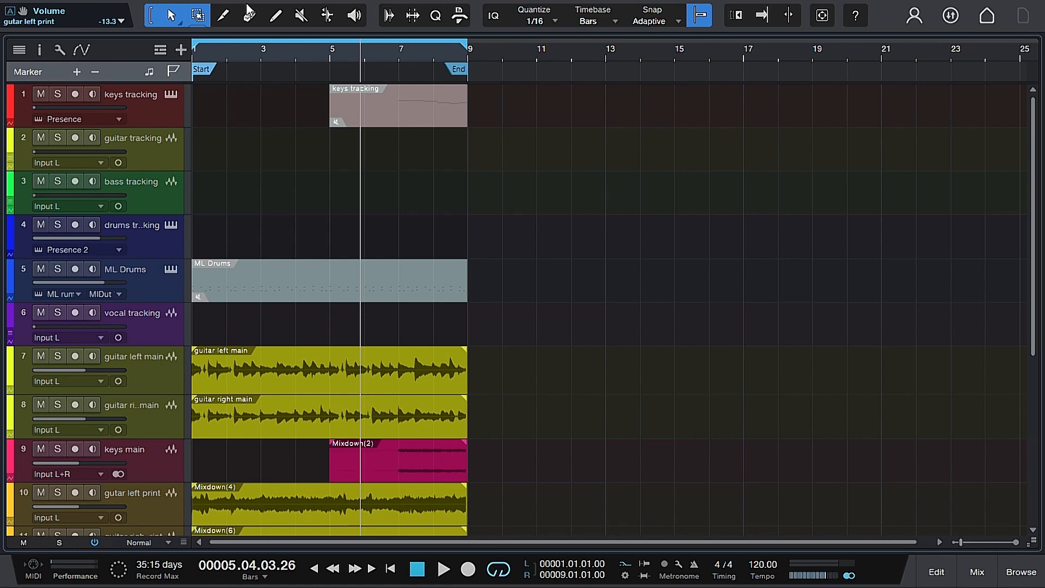
click(66, 1)
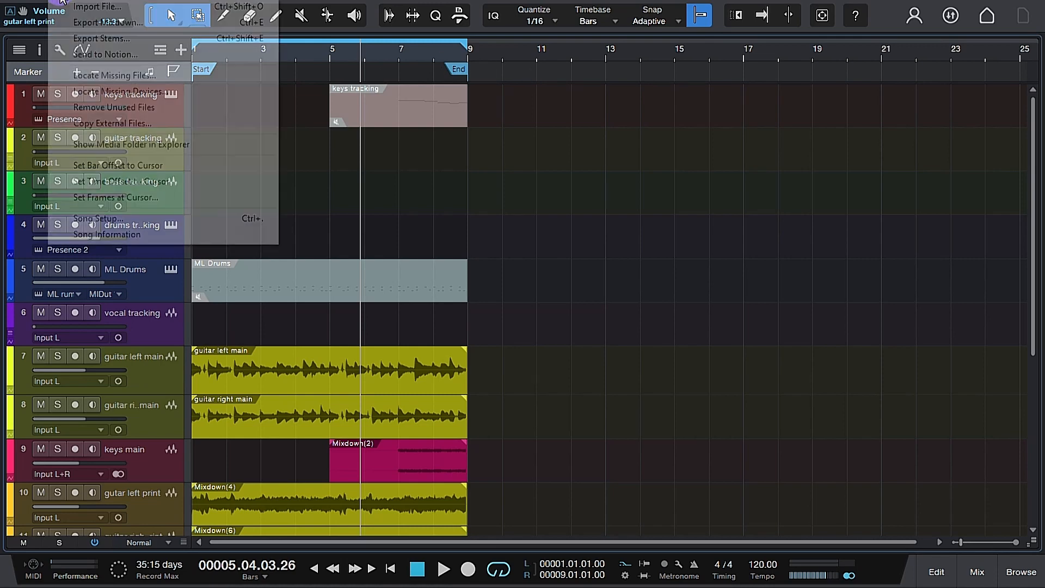
click(112, 41)
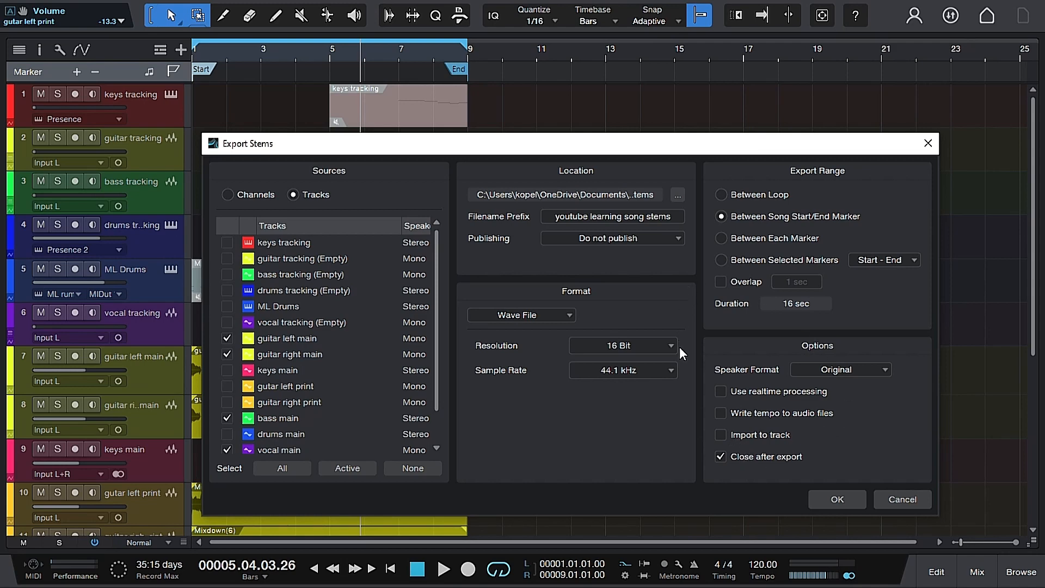
- Export the checked tracks as Wave stems and move all the exported files from the Stems folder to the Desktop
click(847, 498)
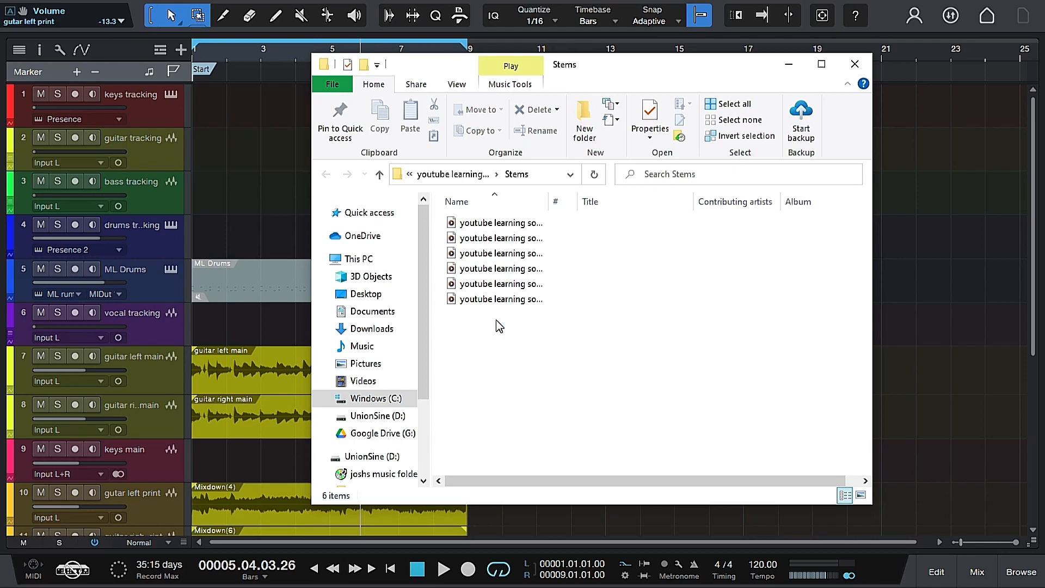
drag(496, 320, 552, 220)
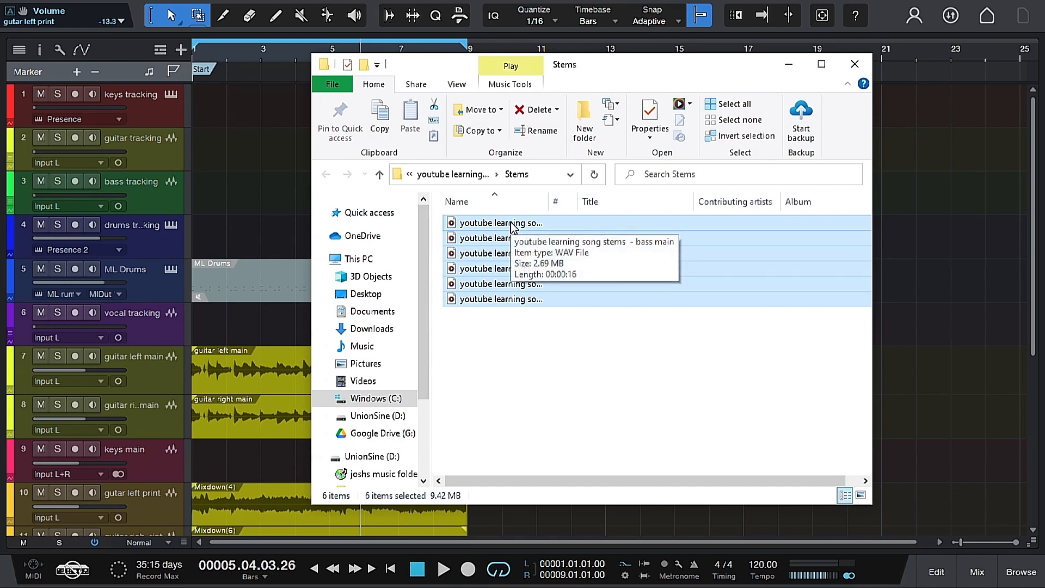
drag(512, 226, 380, 288)
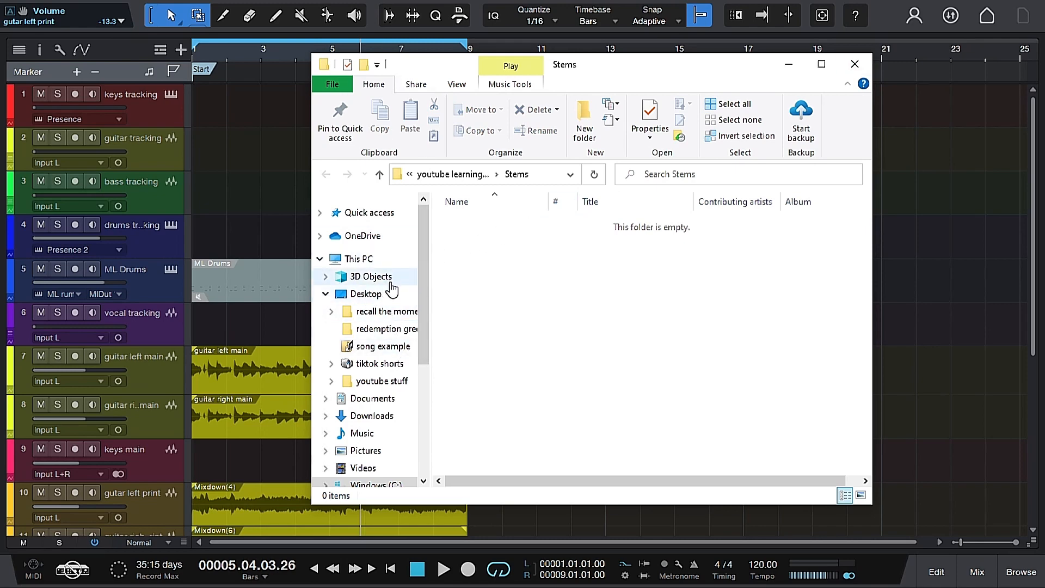
- Browse to the youtube learning song folder inside Documents, Studio One, Songs in the file explorer
click(375, 399)
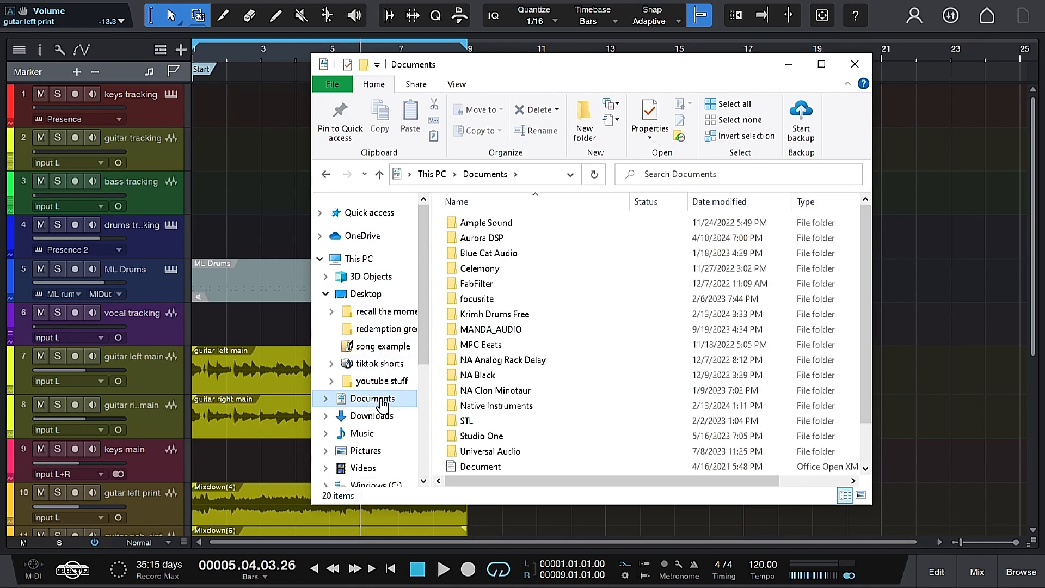
scroll(568, 327, down, 2)
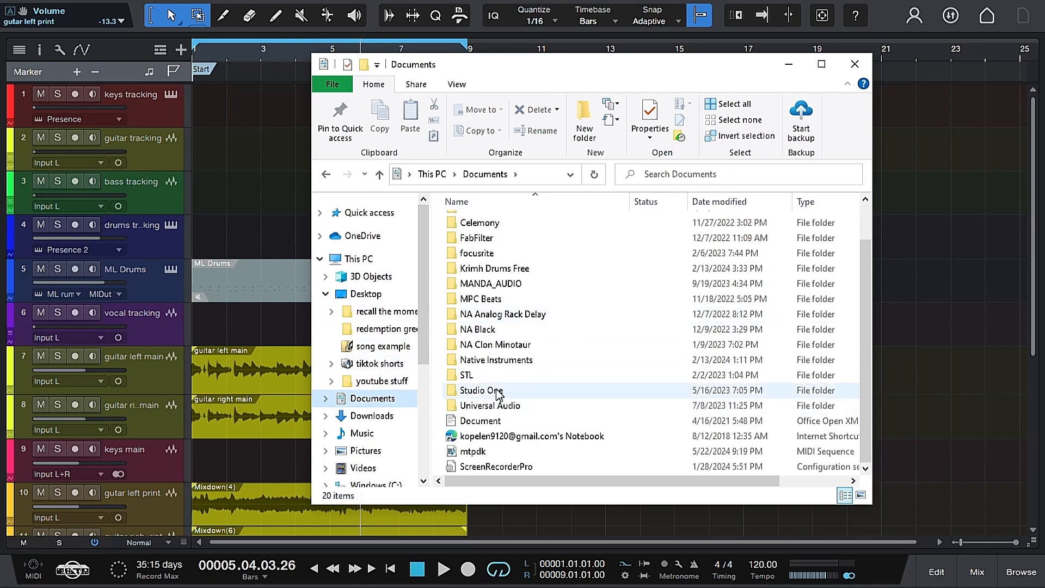
double_click(496, 386)
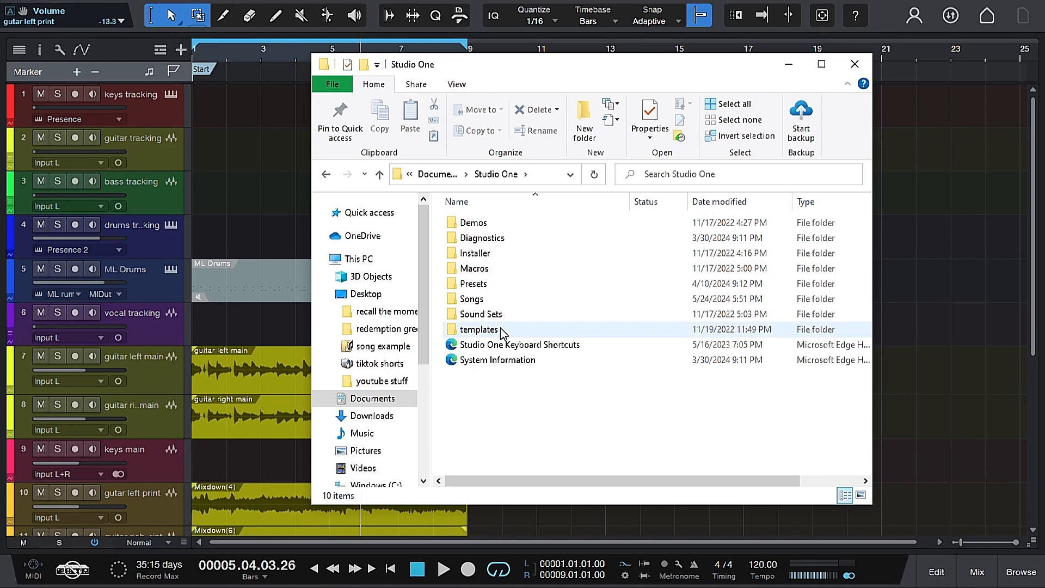
double_click(472, 299)
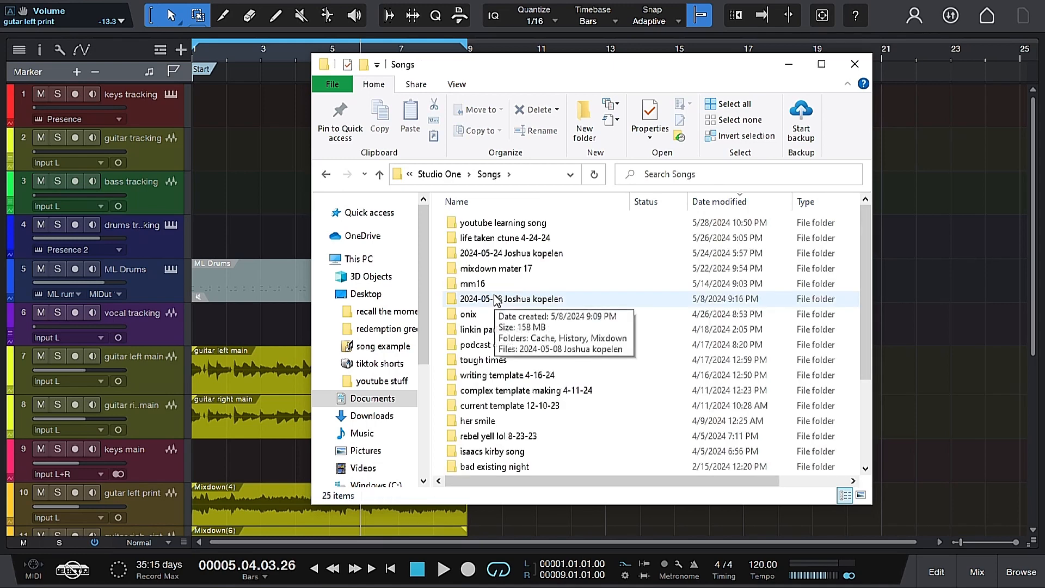
click(487, 223)
double_click(487, 223)
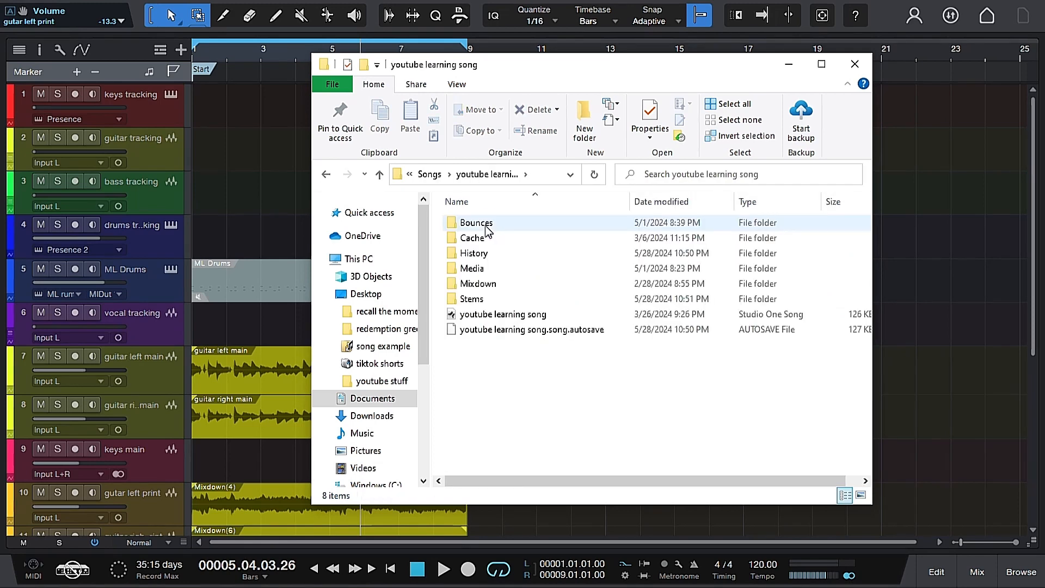
- Check the song's Stems folder and line the vocal main stem up beside the other exported files on the desktop
double_click(476, 301)
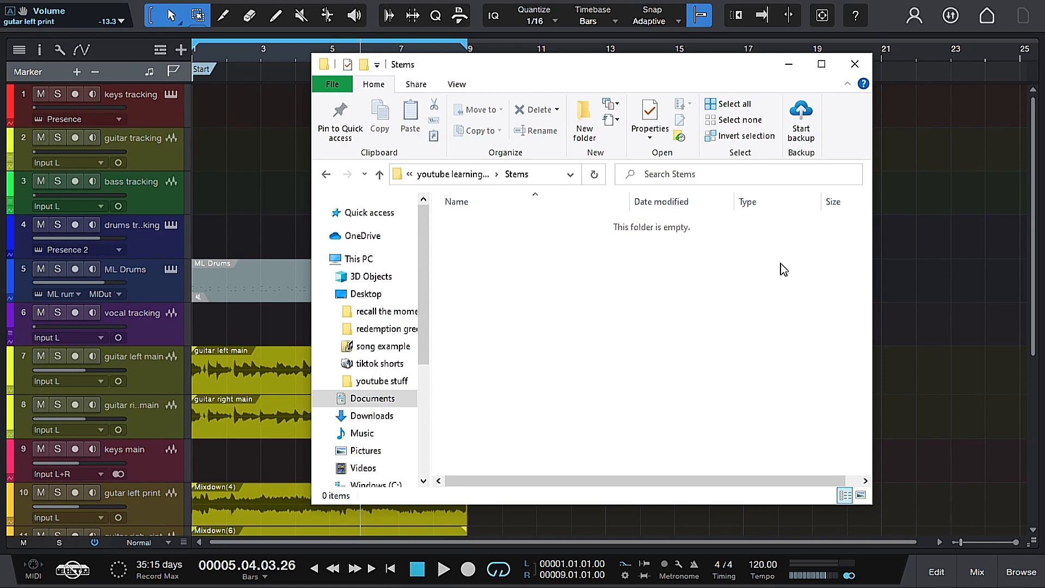
click(855, 65)
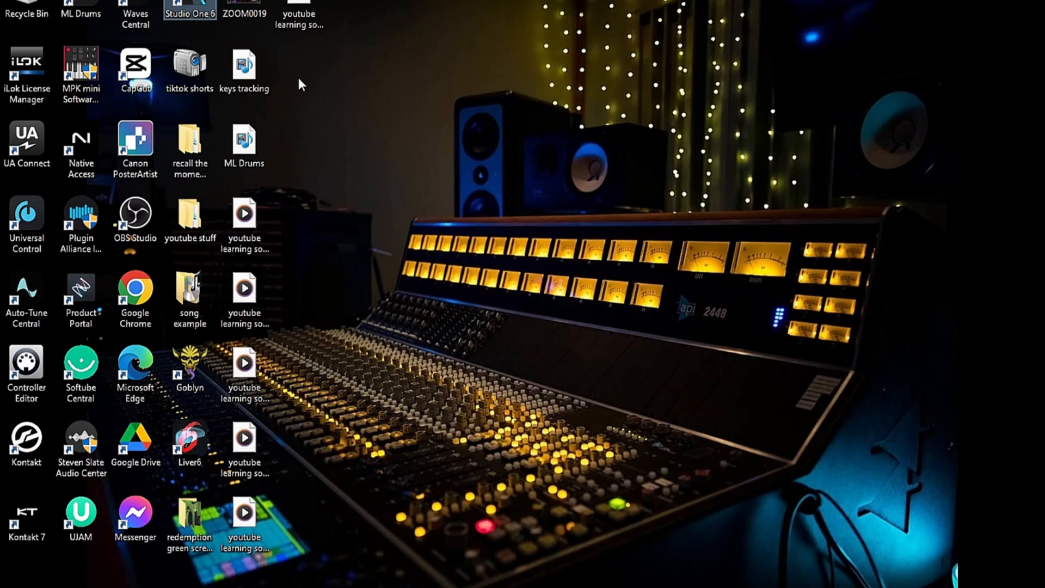
drag(308, 11, 316, 517)
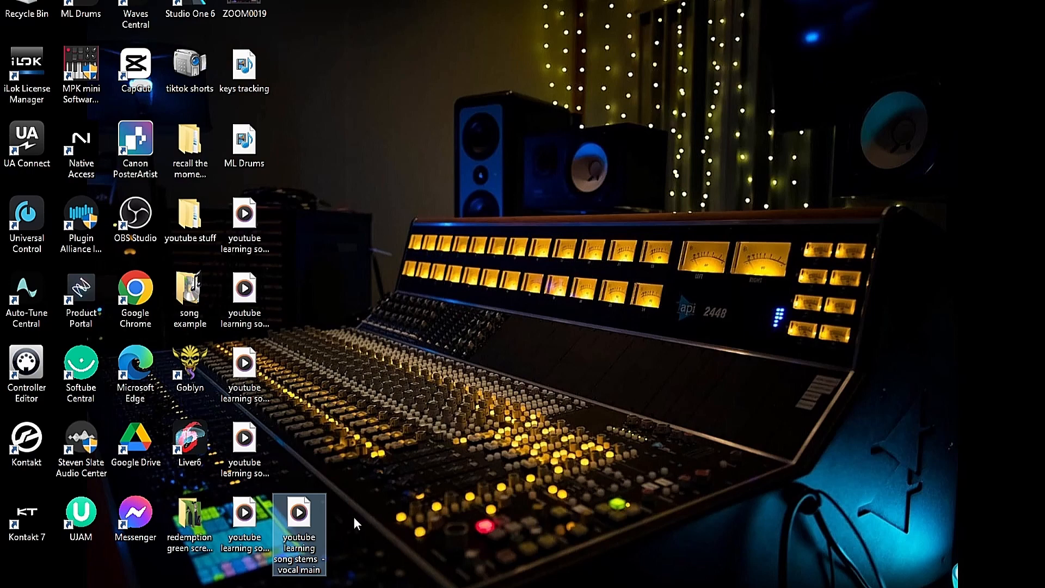
- Create a new desktop folder named "youtube learning song stems"
right_click(469, 348)
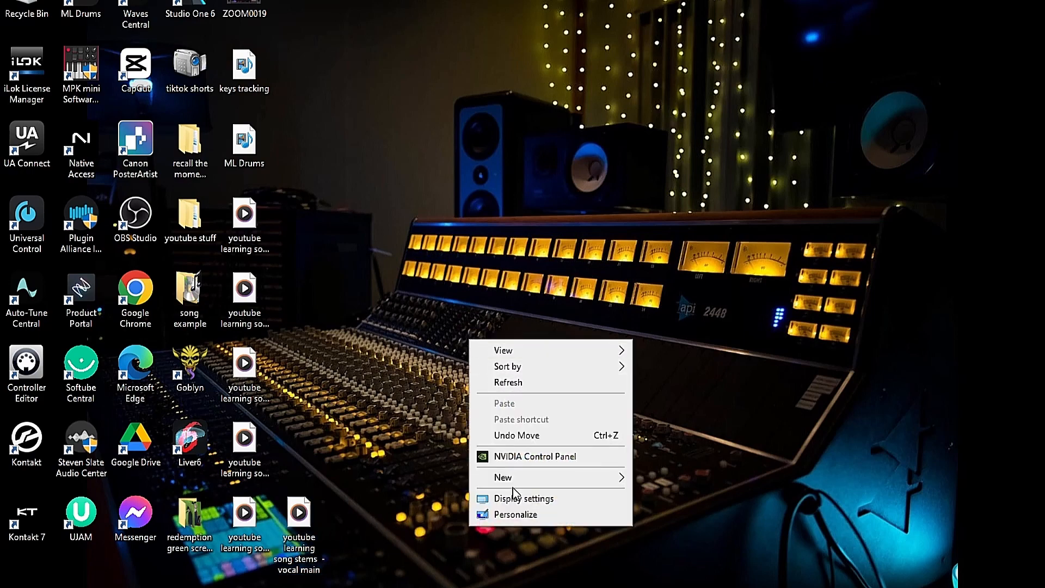
mouse_move(518, 483)
click(716, 326)
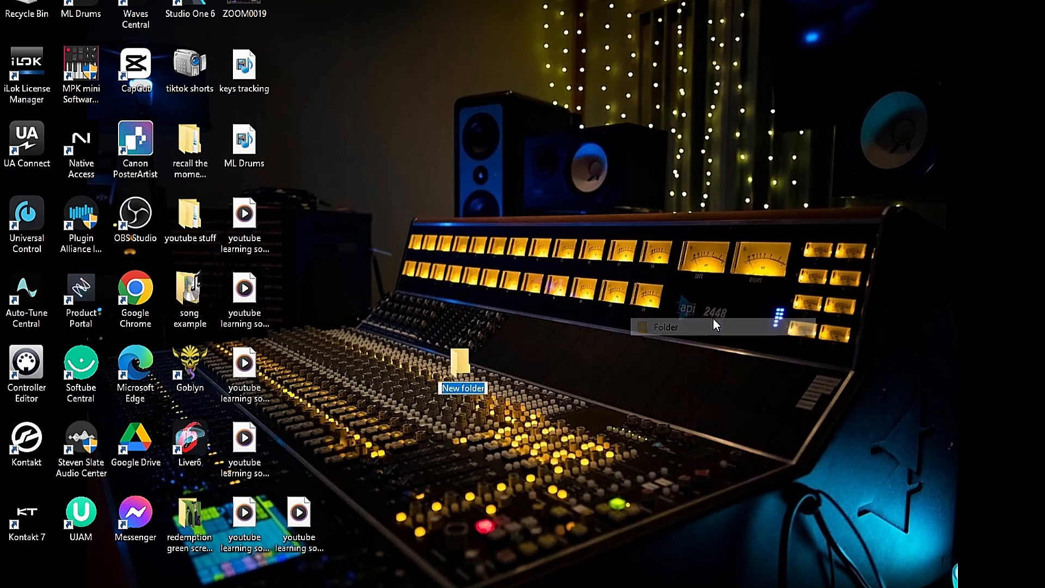
text(youtube learning song stems)
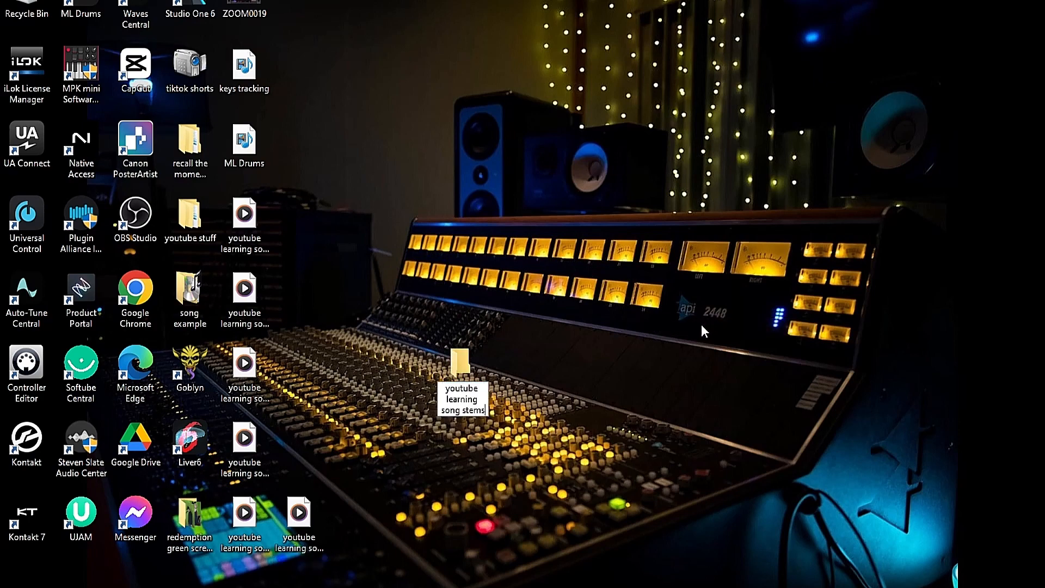
key(Return)
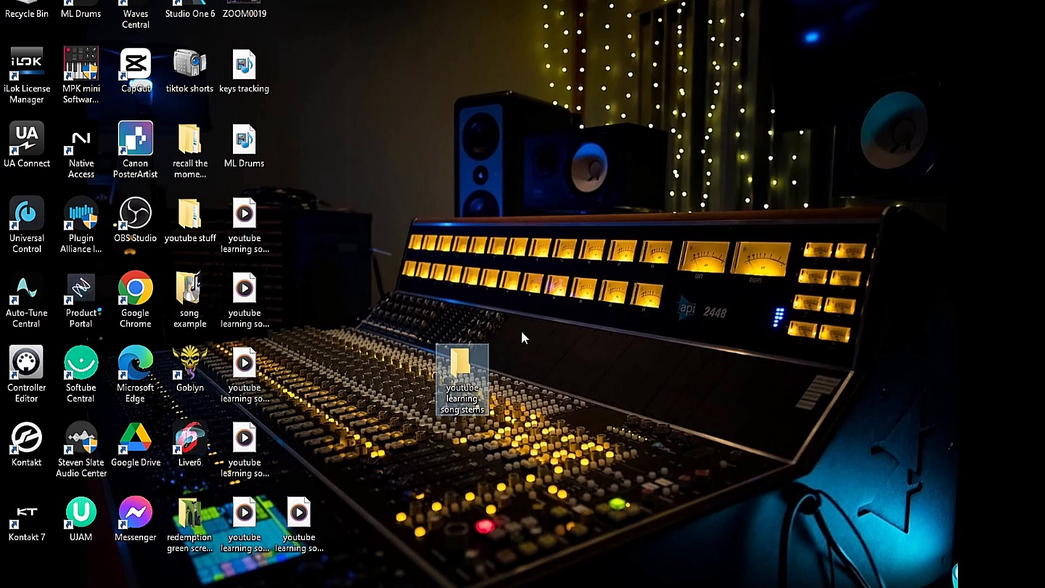
- Rename the new stems folder as "youtube learning song stems 5-28-24" and move it to an open area higher on the desktop
right_click(480, 387)
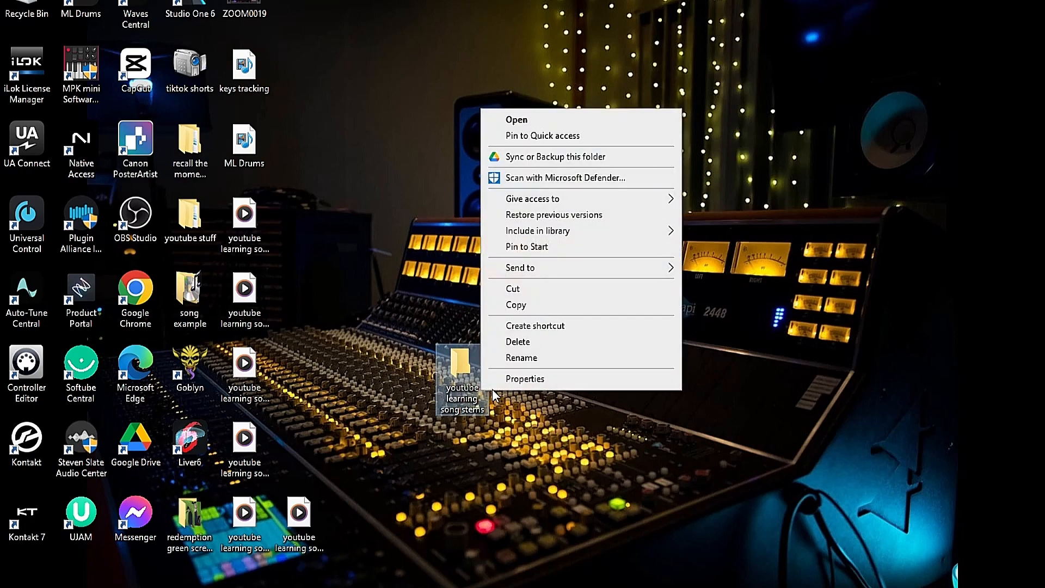
click(536, 358)
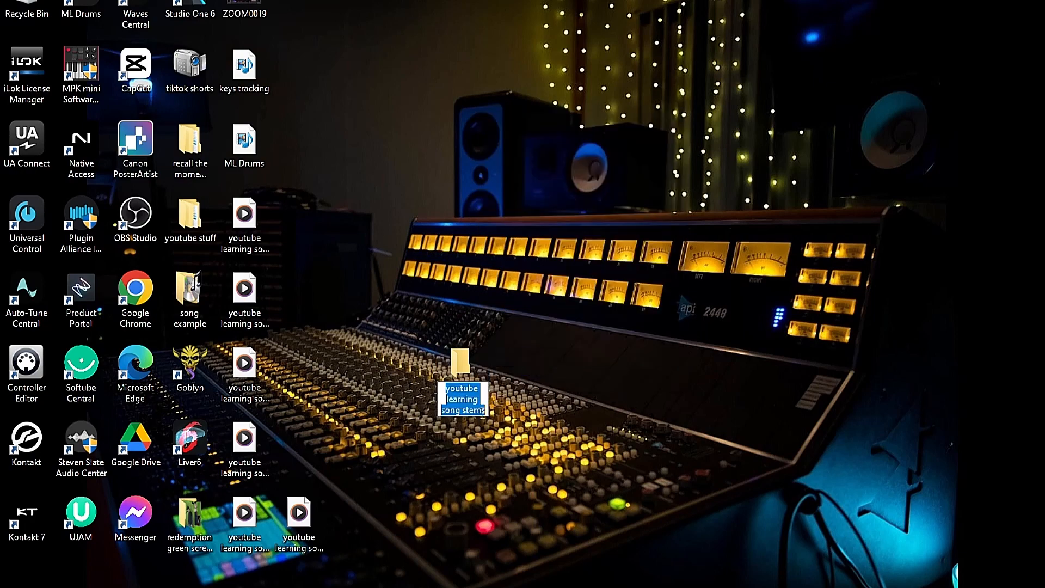
click(482, 412)
text(5-28-24)
key(Return)
click(472, 374)
drag(472, 375, 579, 244)
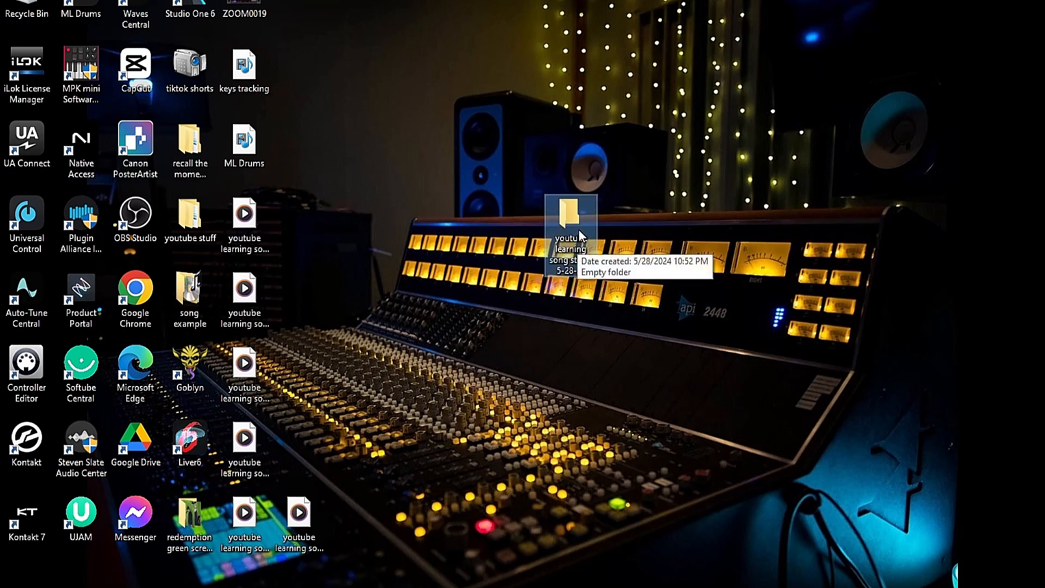
- Move the keys tracking and ML Drums MIDI files and all the exported stems into the dated stems folder and open it
drag(281, 63, 269, 540)
drag(339, 530, 568, 208)
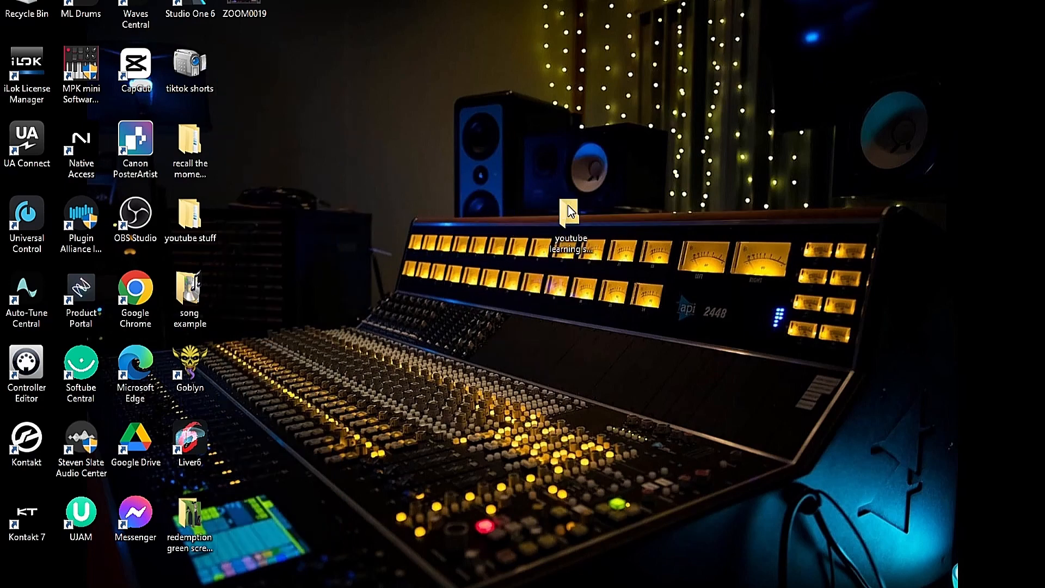
double_click(567, 207)
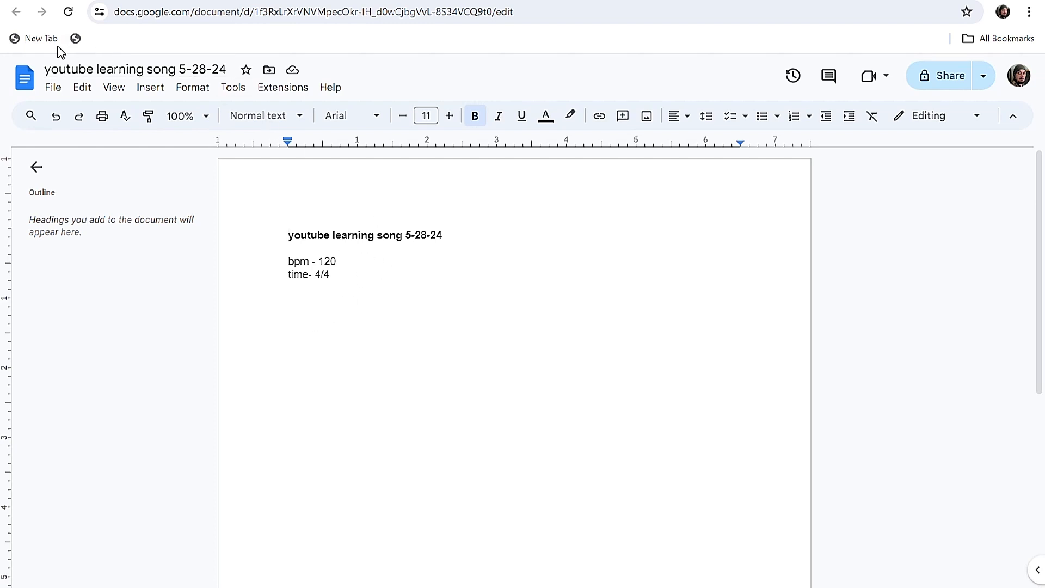
- In Google Docs, download the "youtube learning song 5-28-24" document as a PDF and show the file in the Downloads folder
click(56, 91)
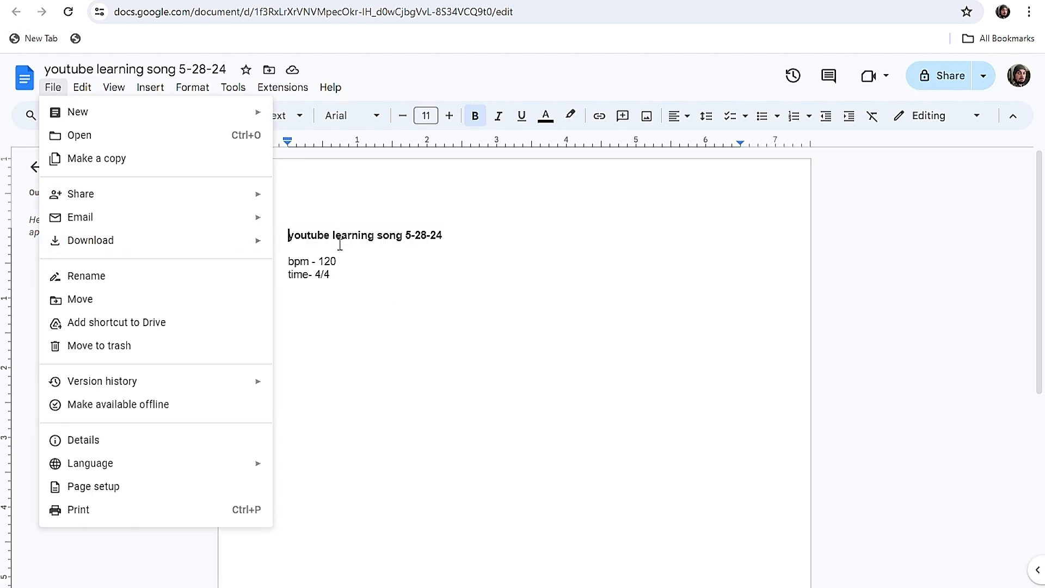
mouse_move(256, 247)
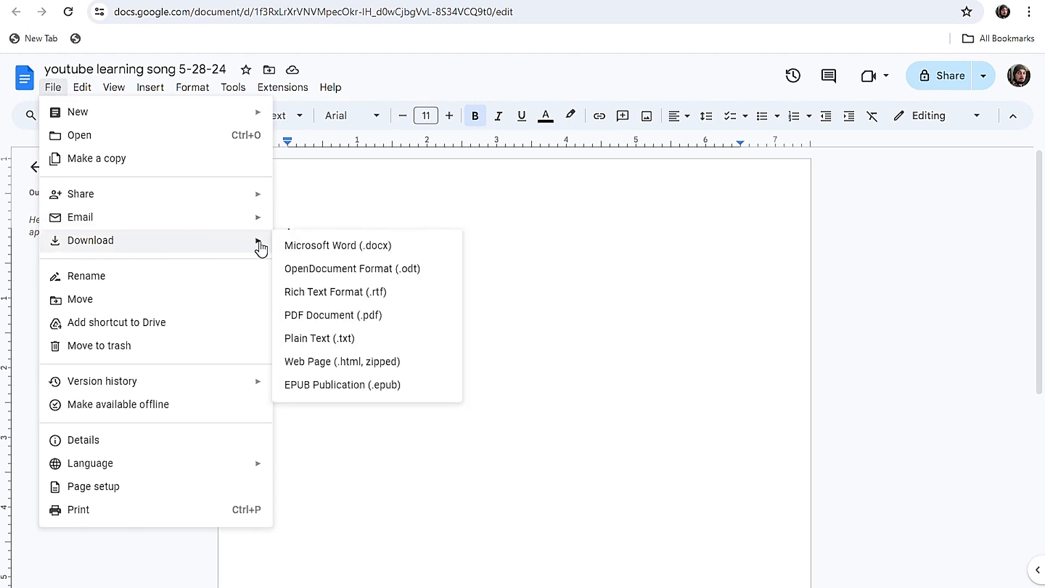
click(333, 321)
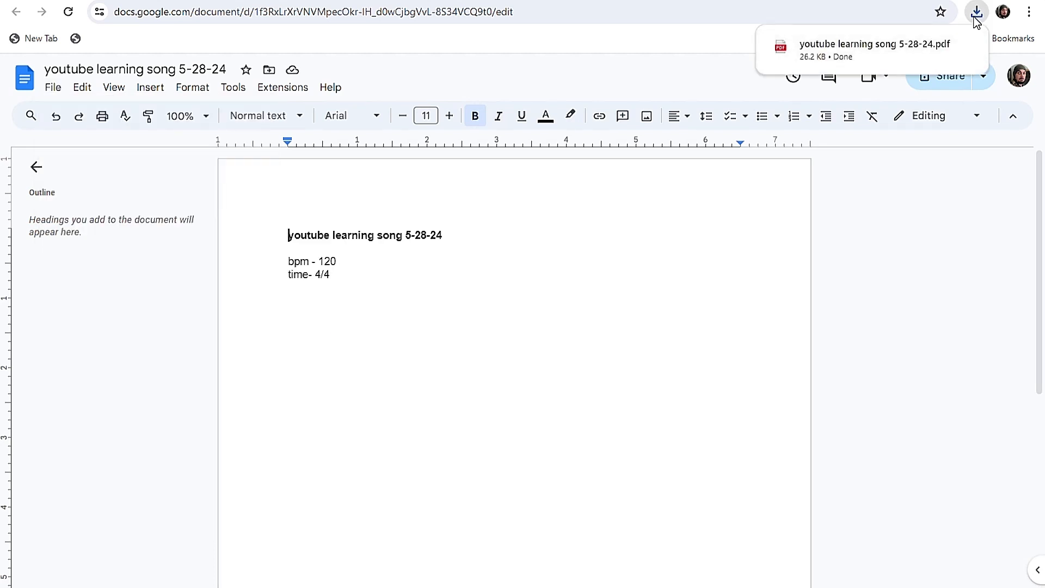
click(938, 50)
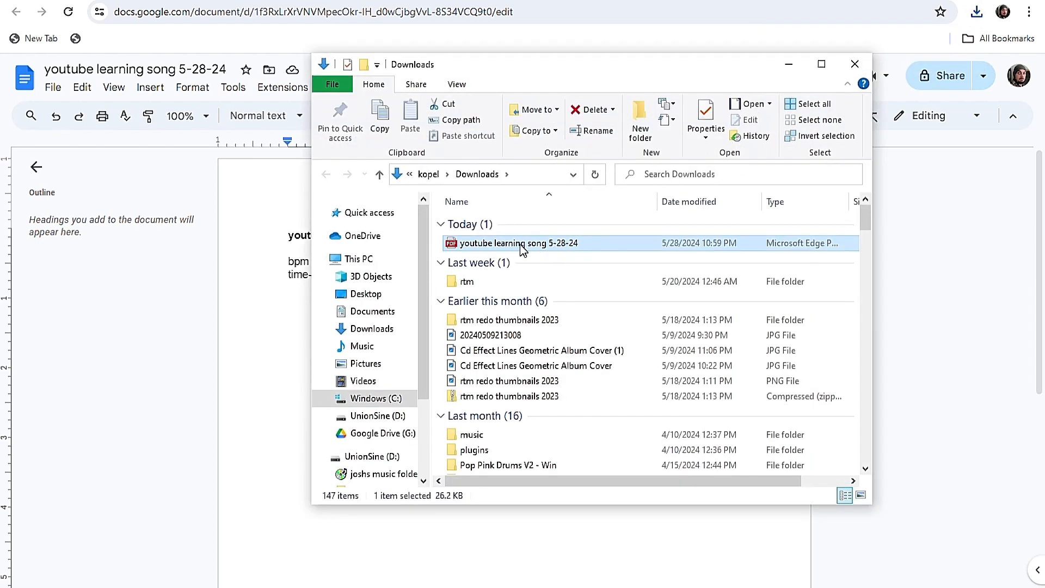
- Move the downloaded PDF into the "youtube learning song stems 5-28-24" folder on the desktop and check the folder's contents
drag(522, 249, 374, 295)
click(855, 64)
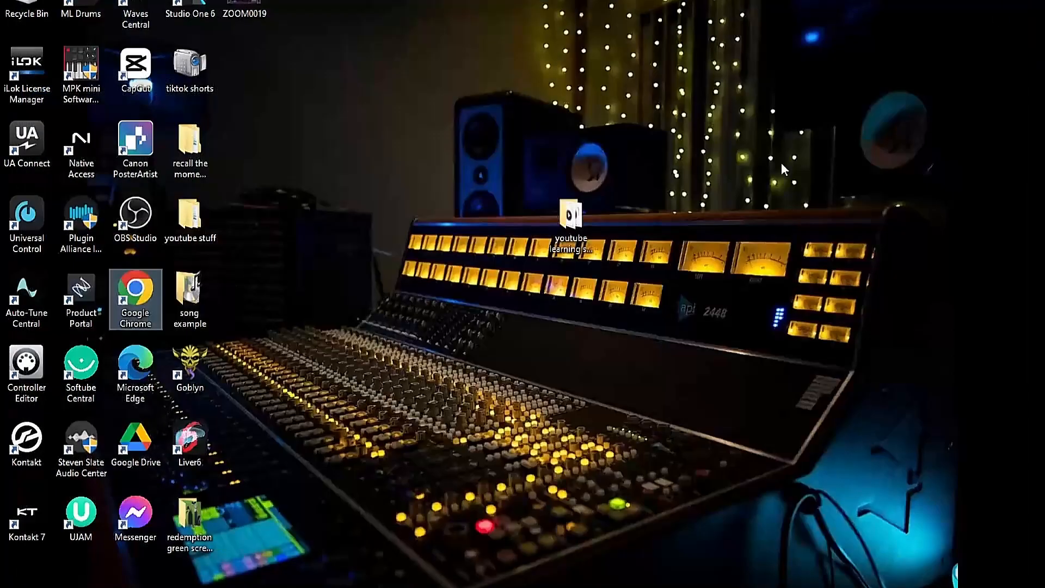
drag(586, 245, 588, 247)
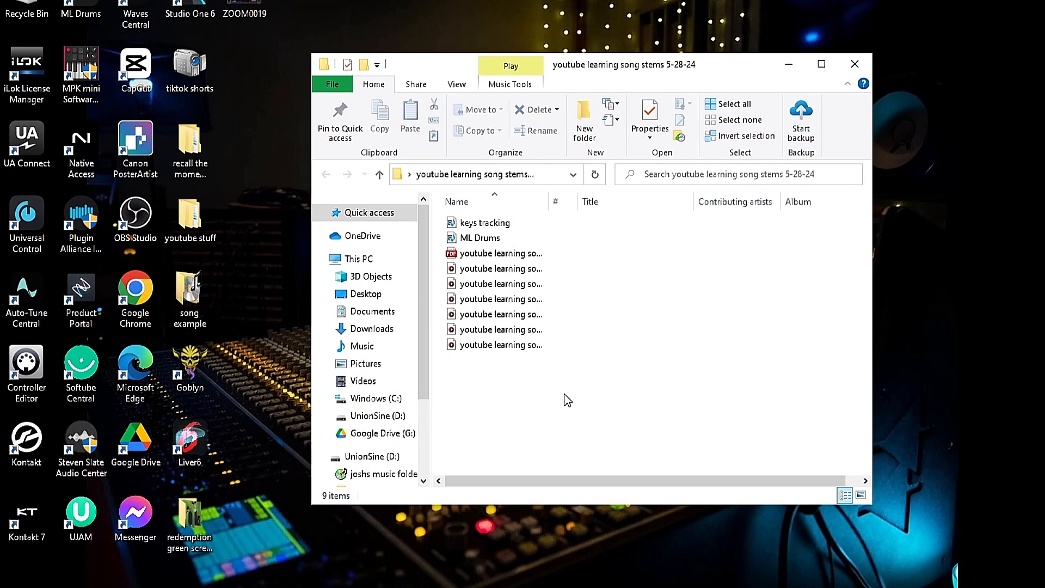
click(862, 70)
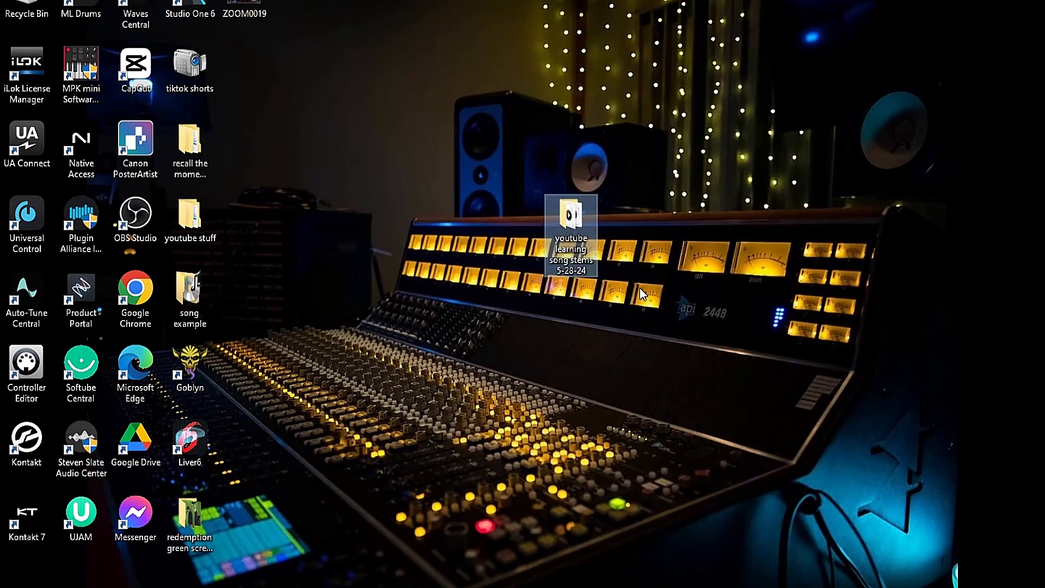